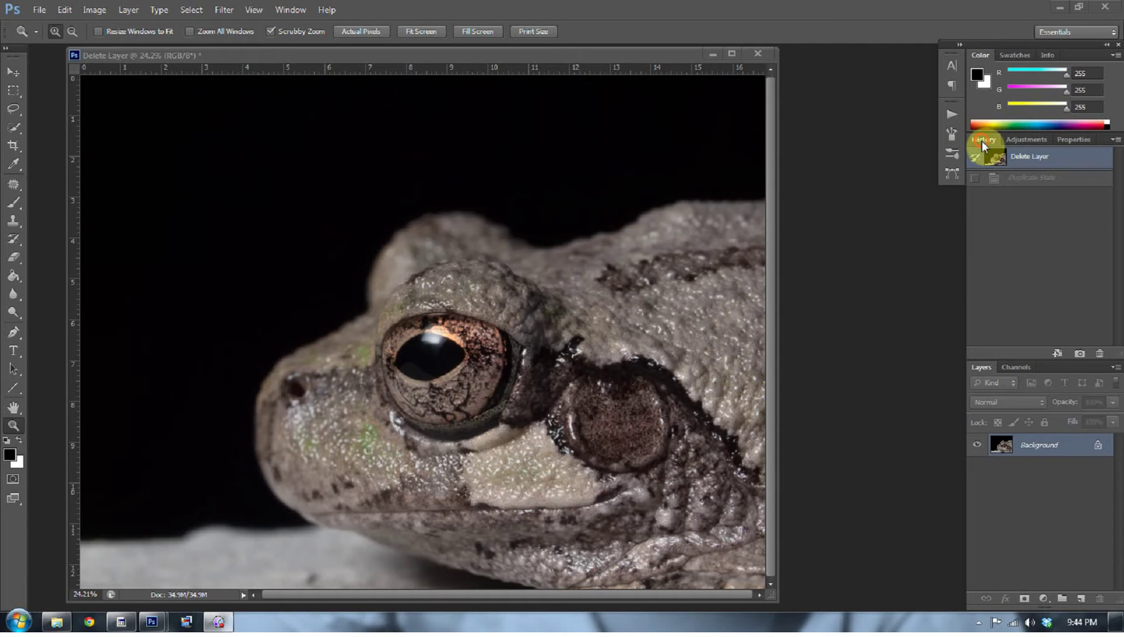
Duplicate the frog as a new document from the current history state, fit it on screen, and copy Background to Layer 1
{"action": "left_click", "coordinate": [1058, 357]}
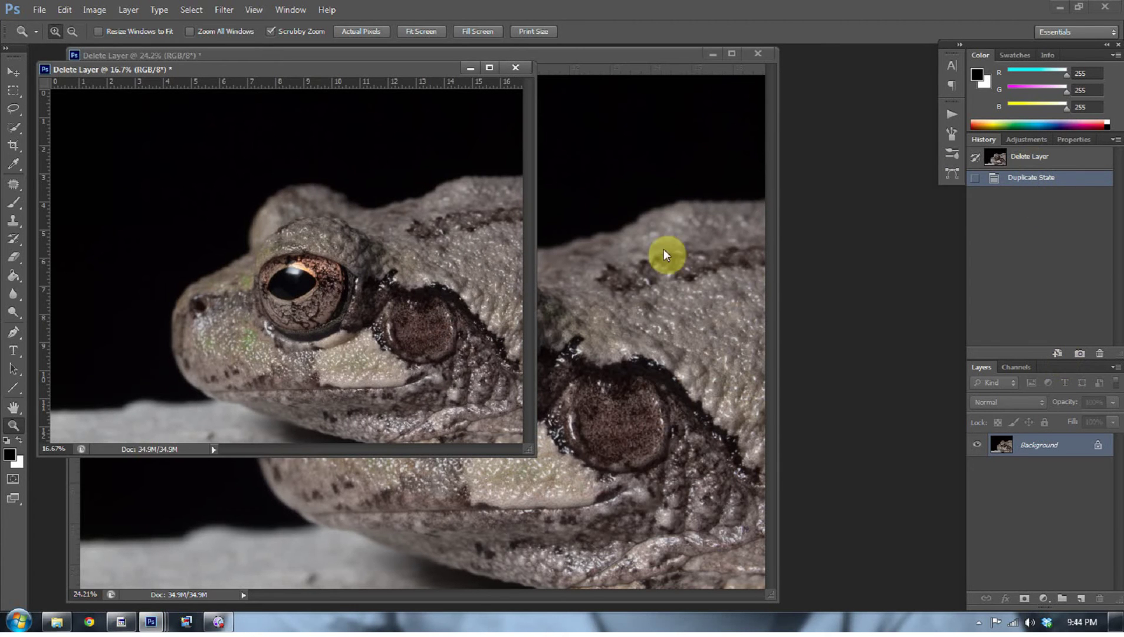
{"action": "right_click", "coordinate": [397, 270]}
{"action": "left_click", "coordinate": [411, 280]}
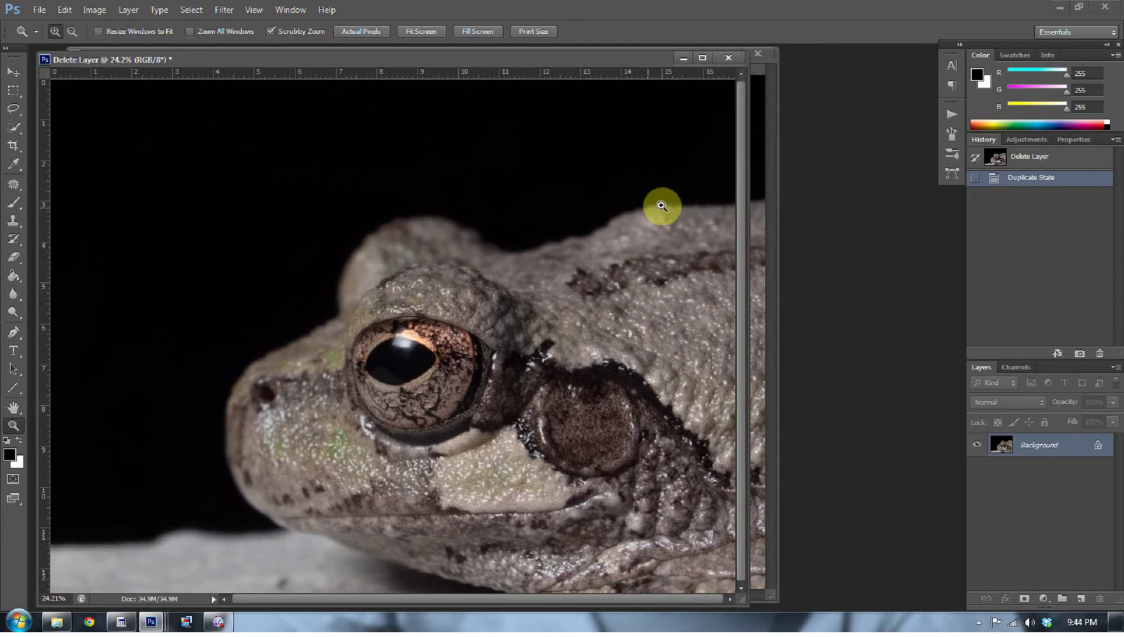
{"action": "left_click_drag", "start_coordinate": [617, 59], "coordinate": [748, 53]}
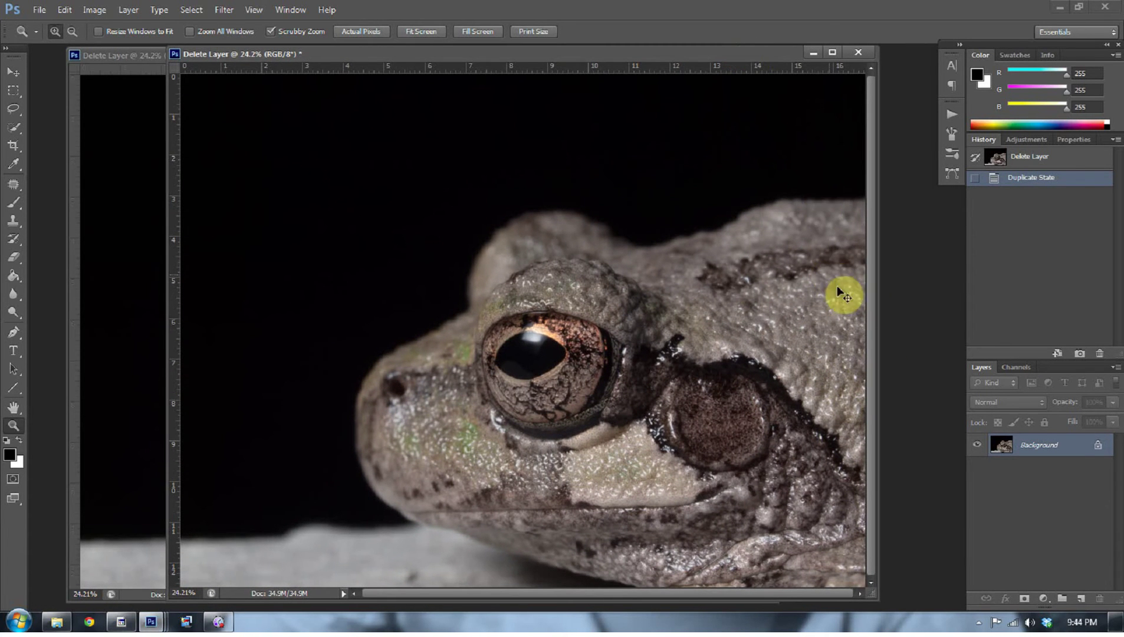
{"action": "key", "text": "ctrl+j"}
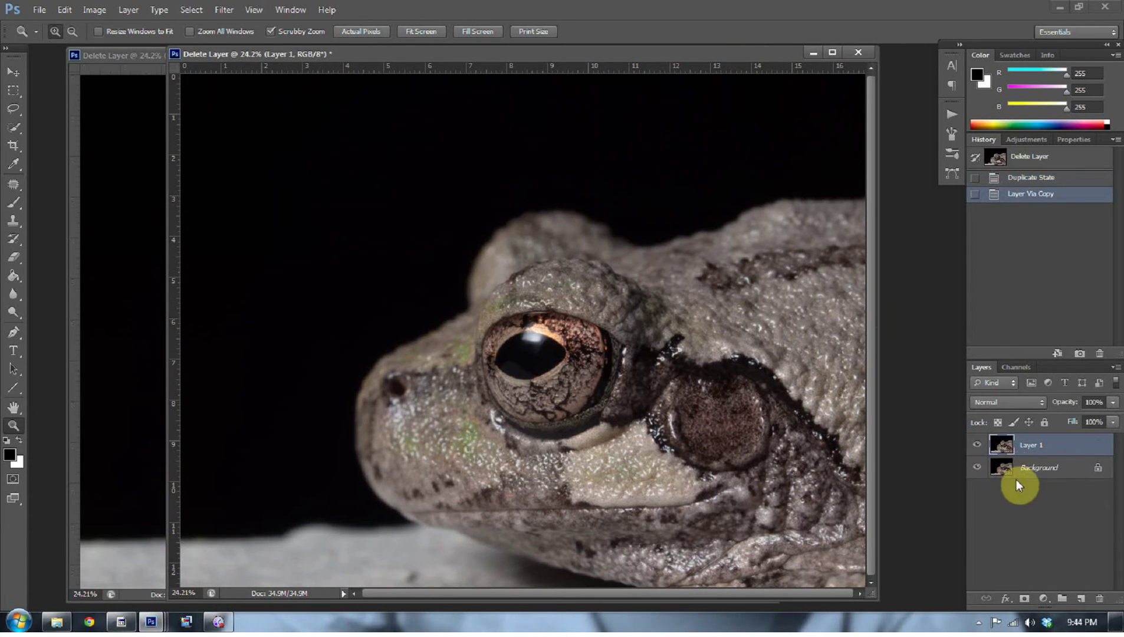
Start Image > Adjustments > HDR Toning on the duplicate, agreeing to flatten it
{"action": "left_click", "coordinate": [94, 9]}
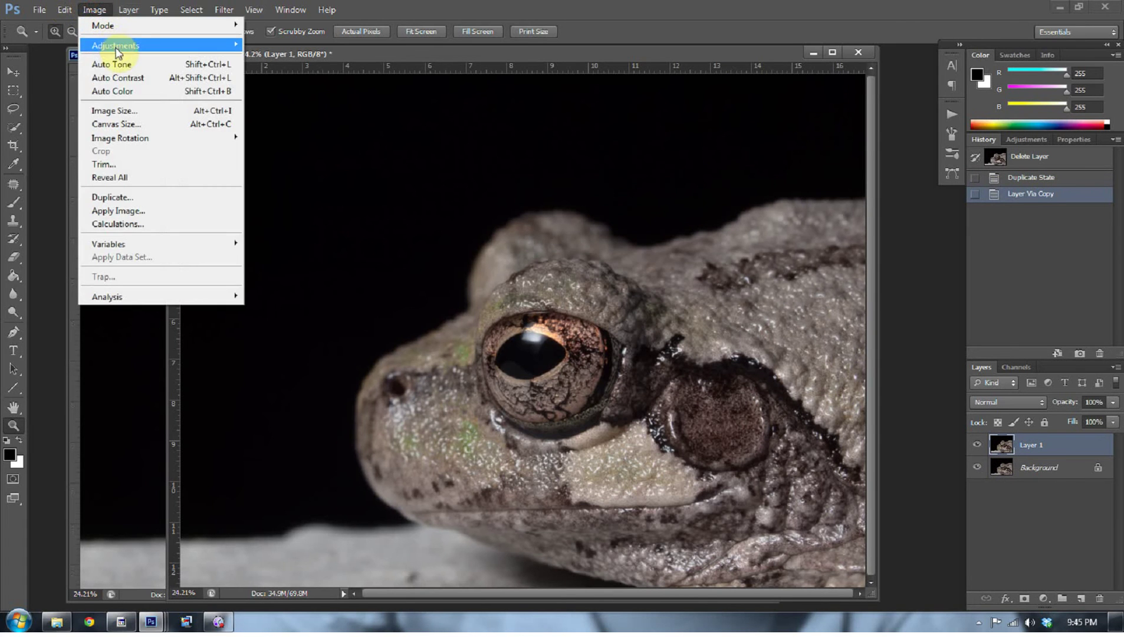
{"action": "mouse_move", "coordinate": [119, 51]}
{"action": "left_click", "coordinate": [323, 293]}
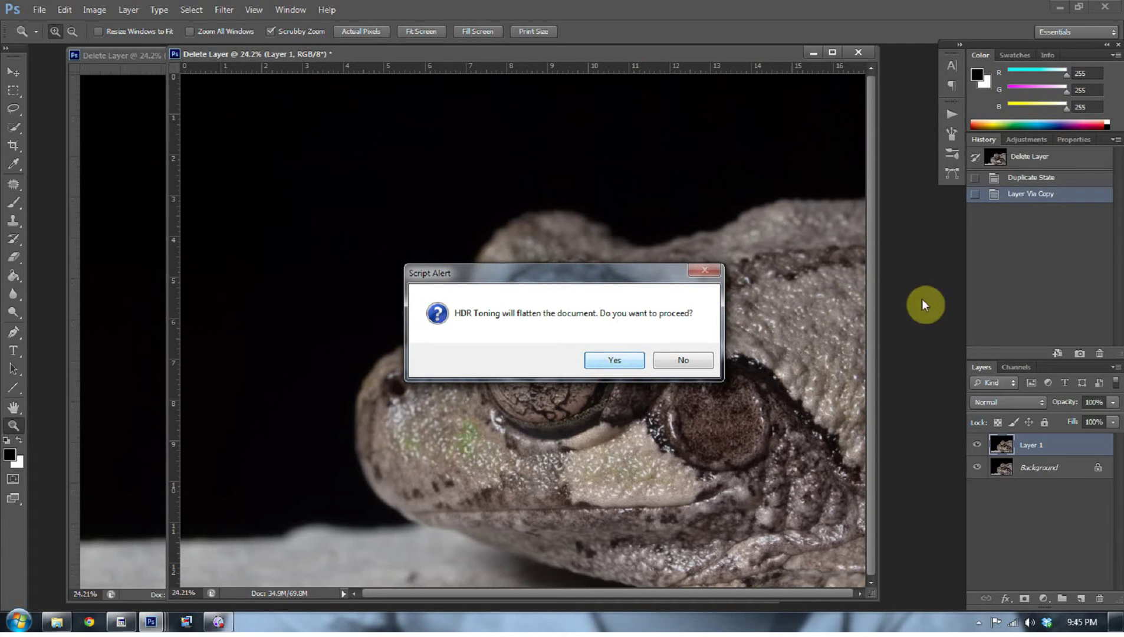
{"action": "left_click", "coordinate": [619, 359]}
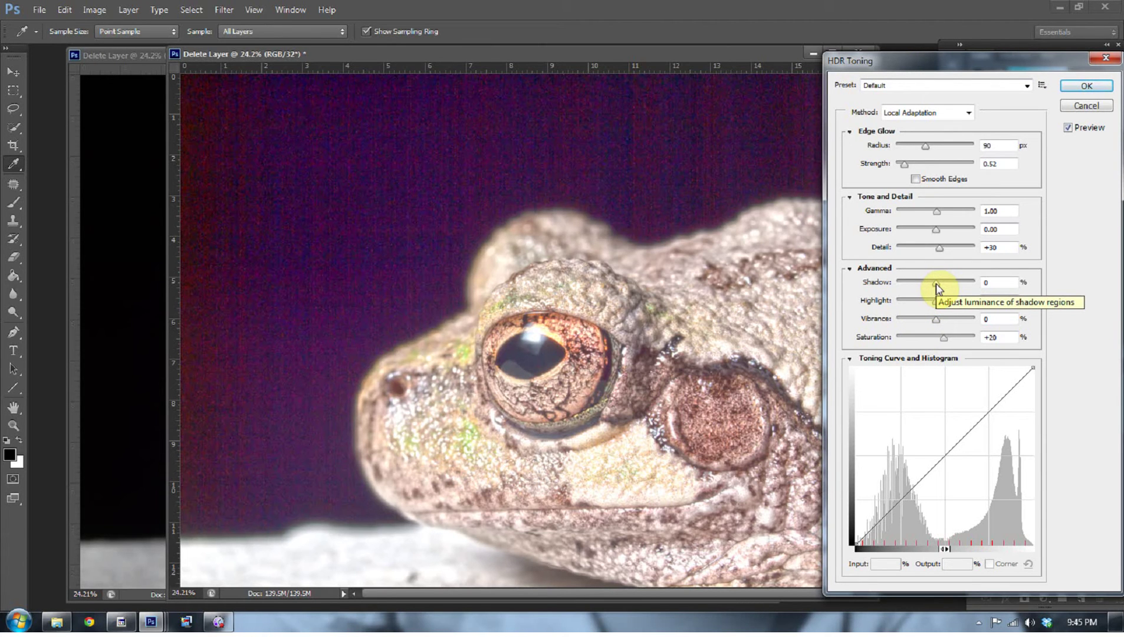
Set Shadow, Highlight, Vibrance and Saturation to -100, with edge glow Radius 109 px and Strength 0.79
{"action": "left_click_drag", "start_coordinate": [937, 289], "coordinate": [849, 321]}
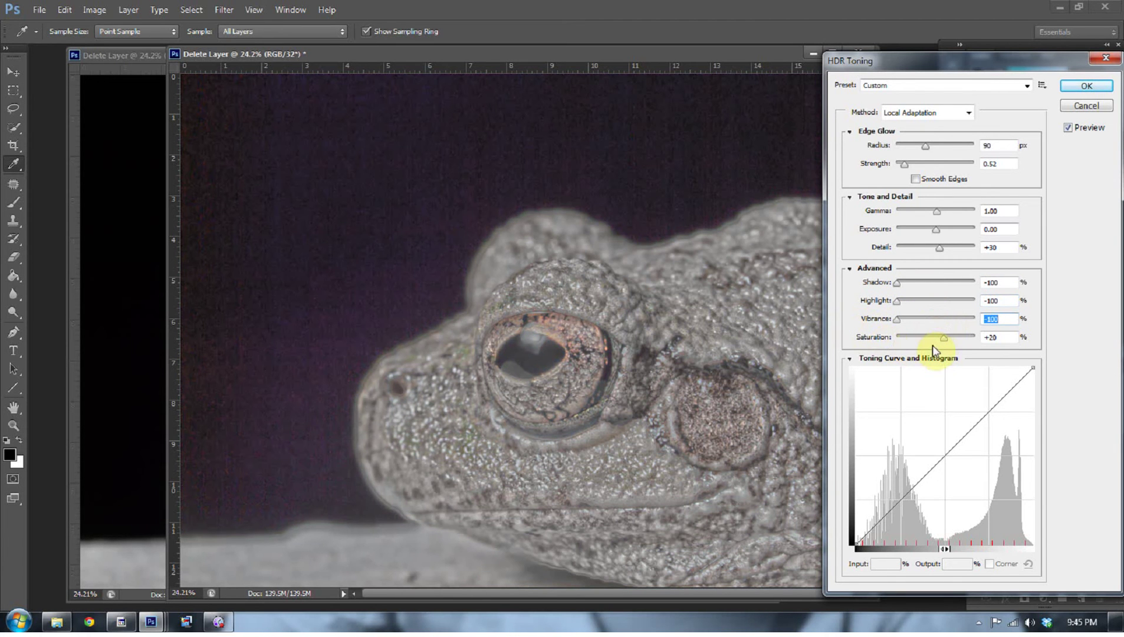
{"action": "left_click_drag", "start_coordinate": [943, 337], "coordinate": [846, 351]}
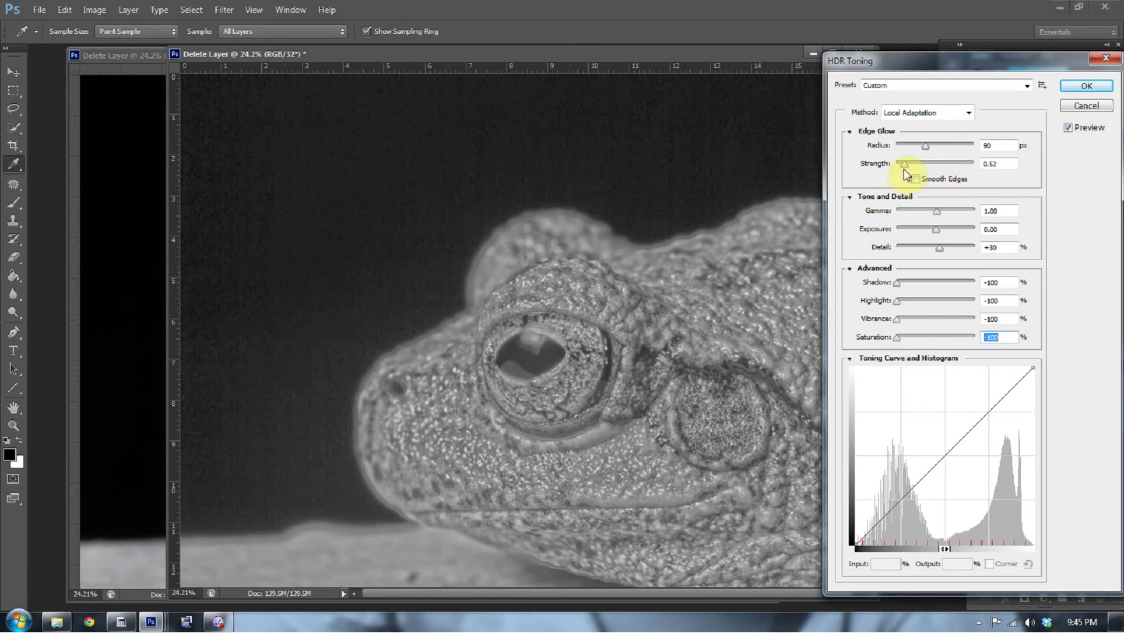
{"action": "left_click", "coordinate": [924, 147]}
{"action": "left_click_drag", "start_coordinate": [926, 147], "coordinate": [929, 147]}
{"action": "left_click_drag", "start_coordinate": [904, 164], "coordinate": [909, 163]}
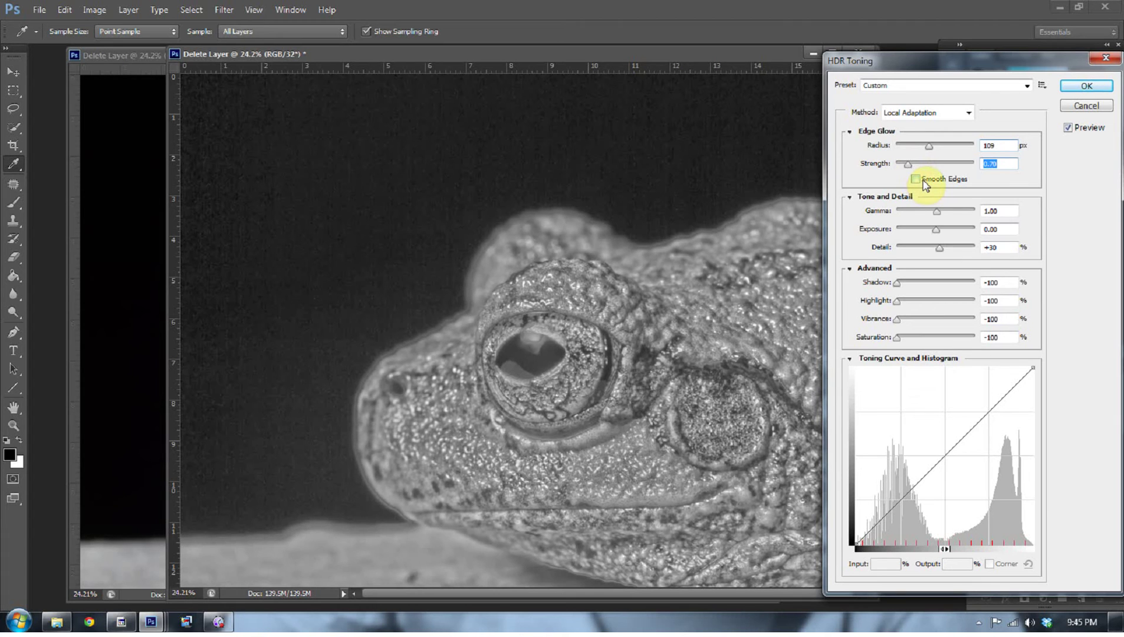
Try Smooth Edges, turn it back off, and lower Exposure to -0.50
{"action": "left_click", "coordinate": [922, 182]}
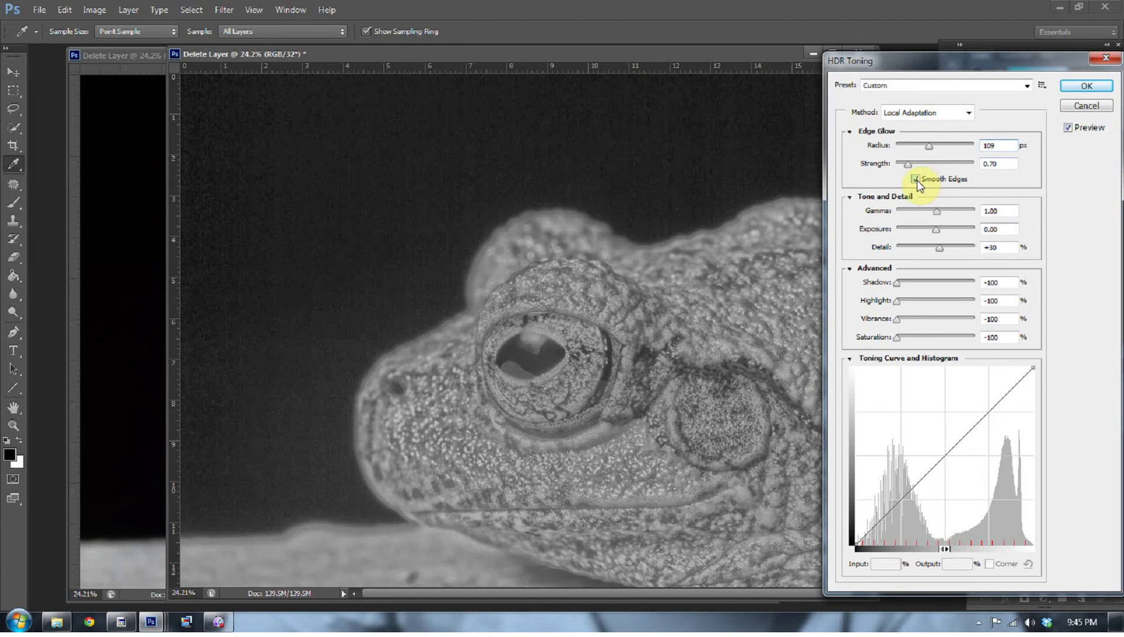
{"action": "left_click", "coordinate": [916, 181]}
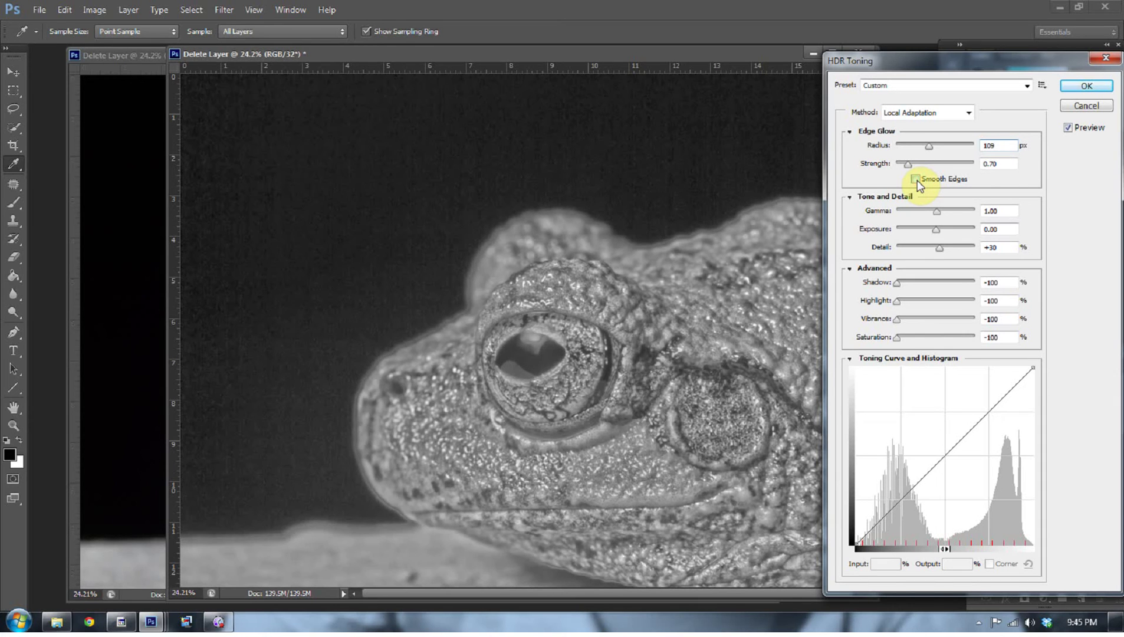
{"action": "left_click", "coordinate": [933, 231]}
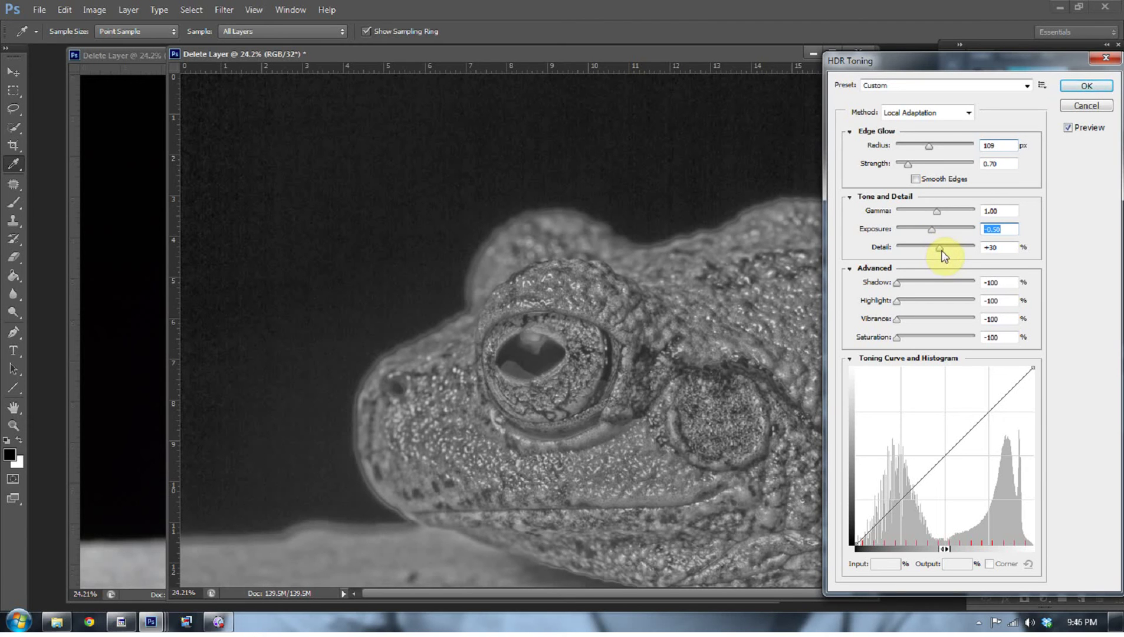
Push the HDR Detail slider up, then set the Detail value to +195%
{"action": "left_click_drag", "start_coordinate": [940, 250], "coordinate": [970, 252]}
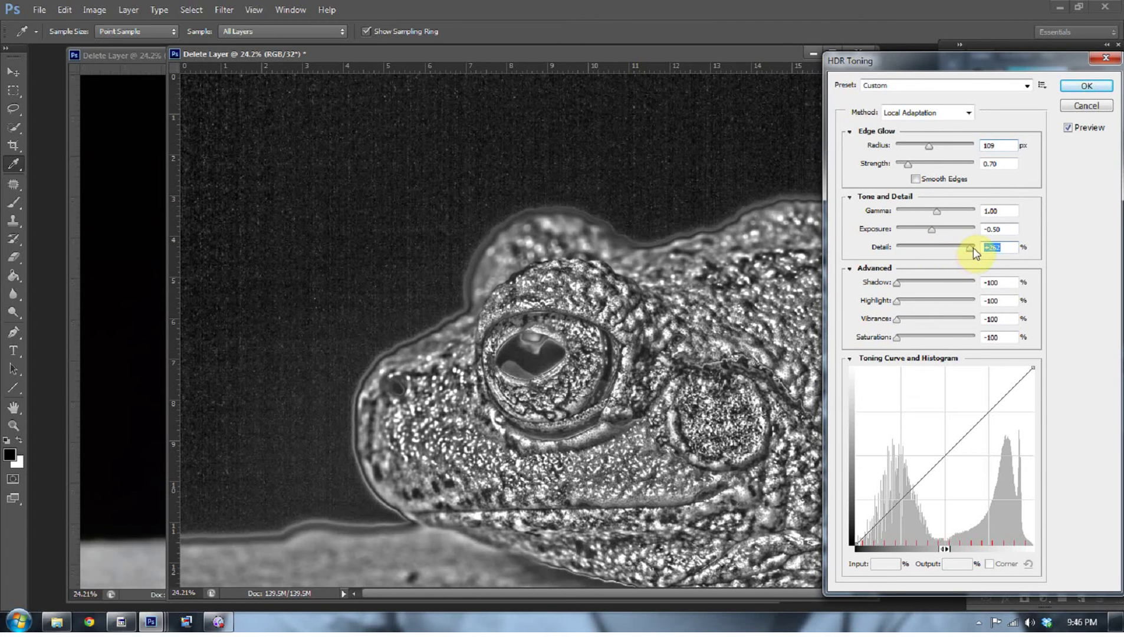
{"action": "left_click_drag", "start_coordinate": [971, 250], "coordinate": [962, 250]}
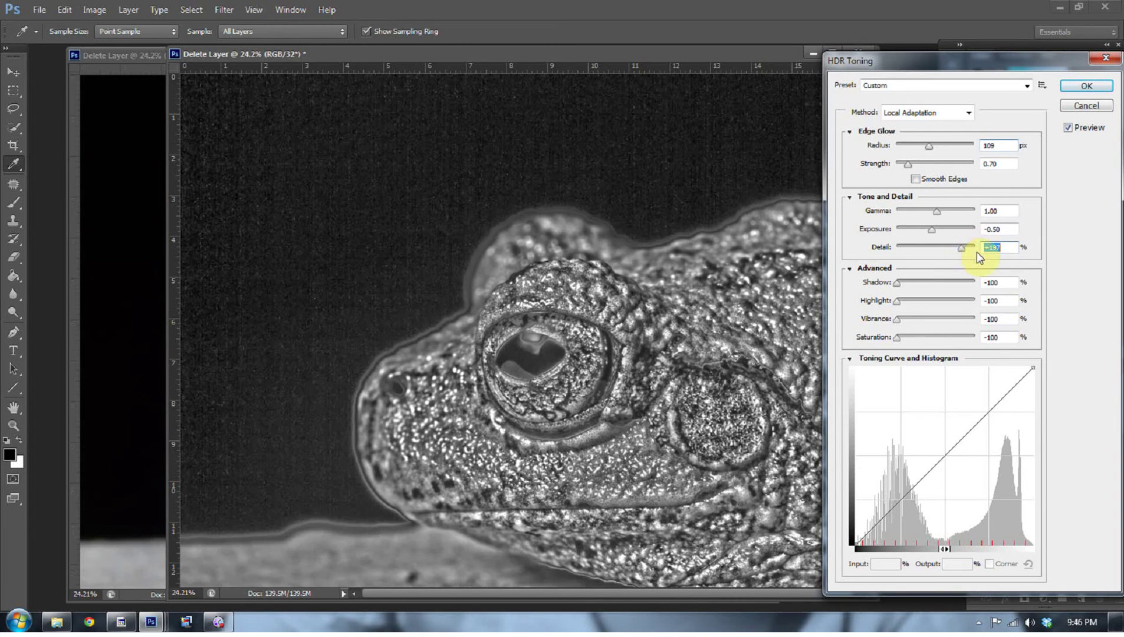
{"action": "left_click", "coordinate": [1002, 248]}
{"action": "key", "text": "BackSpace"}
{"action": "type", "text": "5"}
Apply the HDR toning and drag the toned image into the original frog document as Layer 1
{"action": "left_click", "coordinate": [1078, 87]}
{"action": "key", "text": "z"}
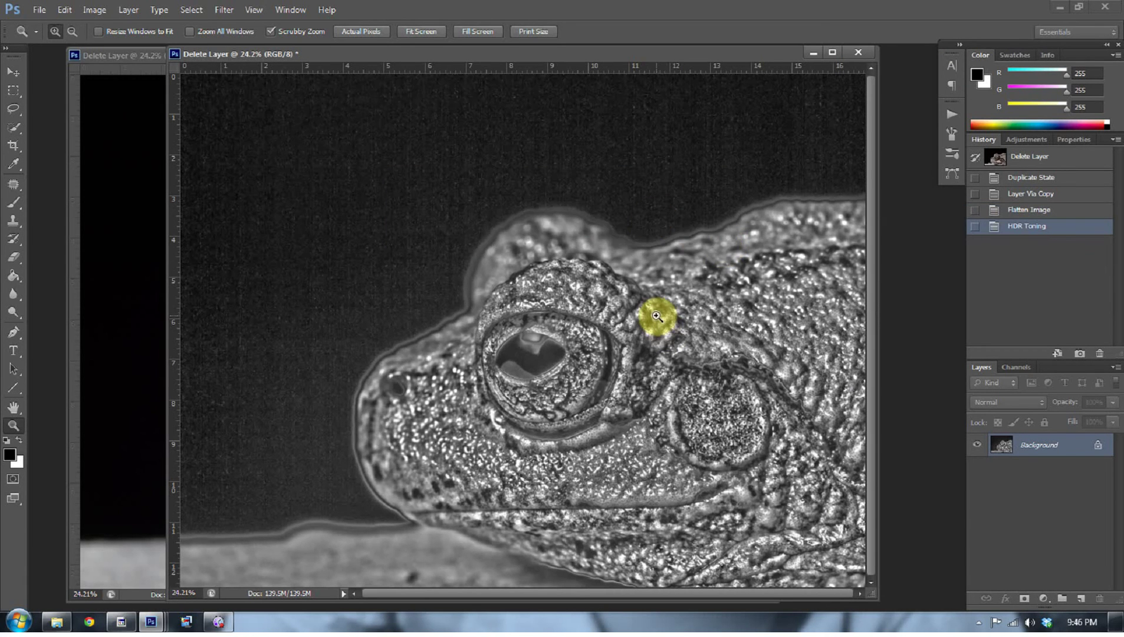
{"action": "key", "text": "v"}
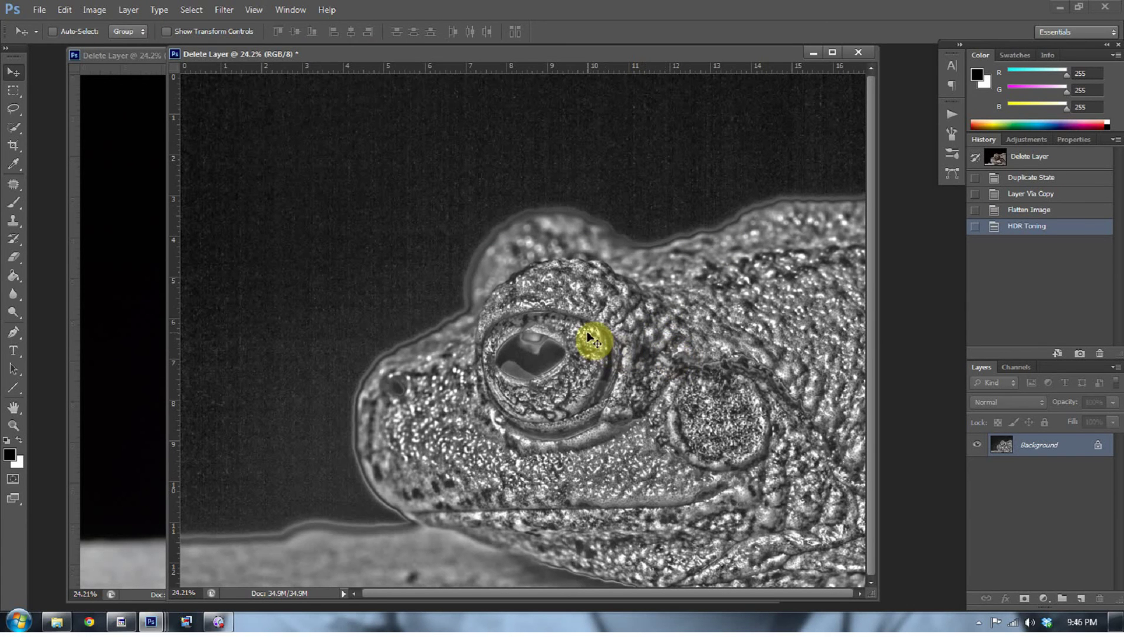
{"action": "left_click_drag", "start_coordinate": [551, 339], "coordinate": [158, 341]}
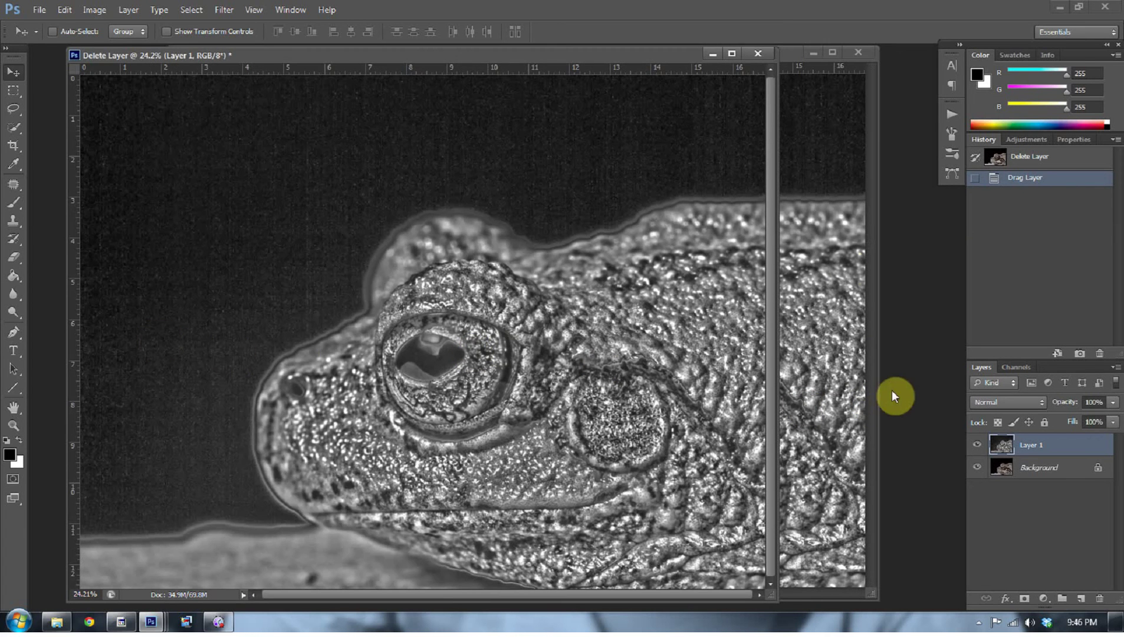
Close the toned duplicate without saving and fit the original document on screen
{"action": "left_click", "coordinate": [834, 244]}
{"action": "left_click", "coordinate": [861, 54]}
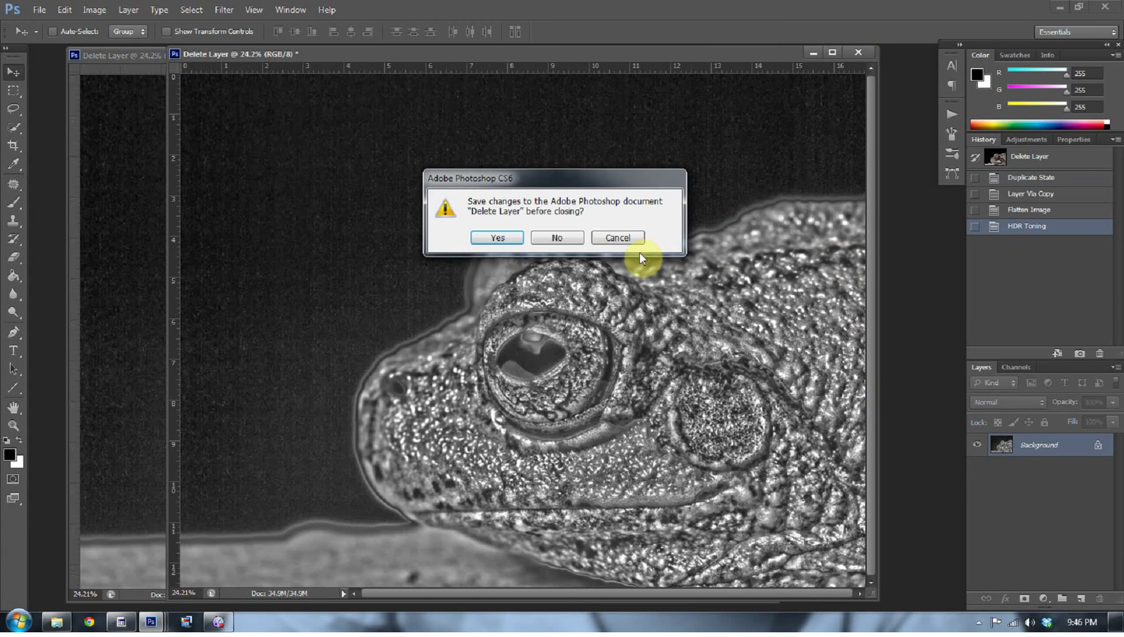
{"action": "left_click", "coordinate": [562, 241]}
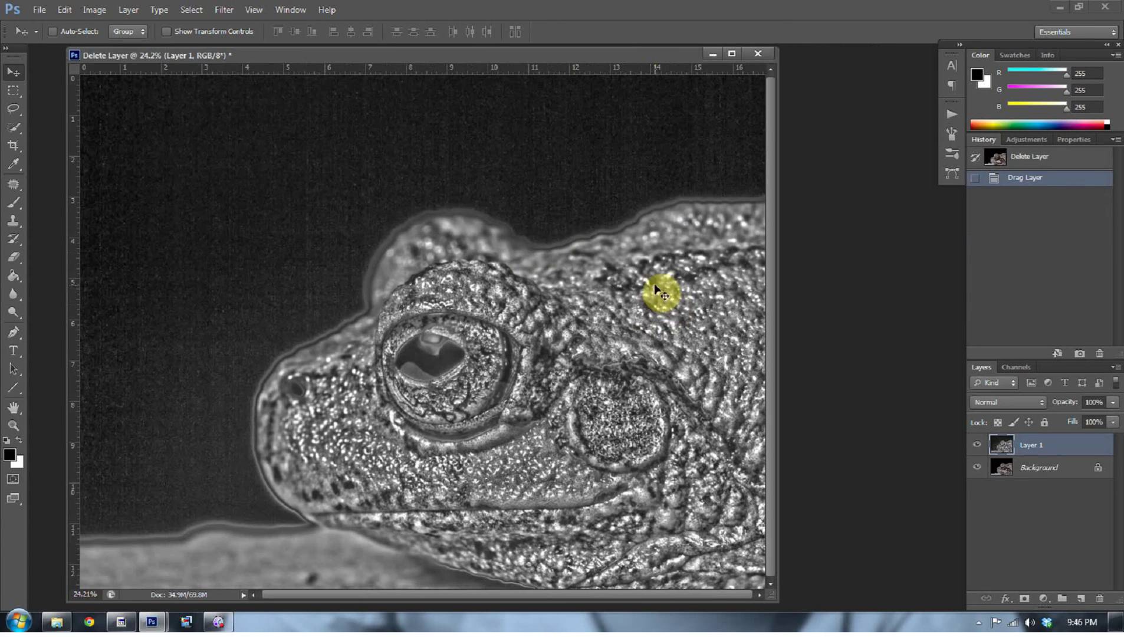
{"action": "key", "text": "z"}
{"action": "right_click", "coordinate": [595, 266]}
{"action": "left_click", "coordinate": [606, 273]}
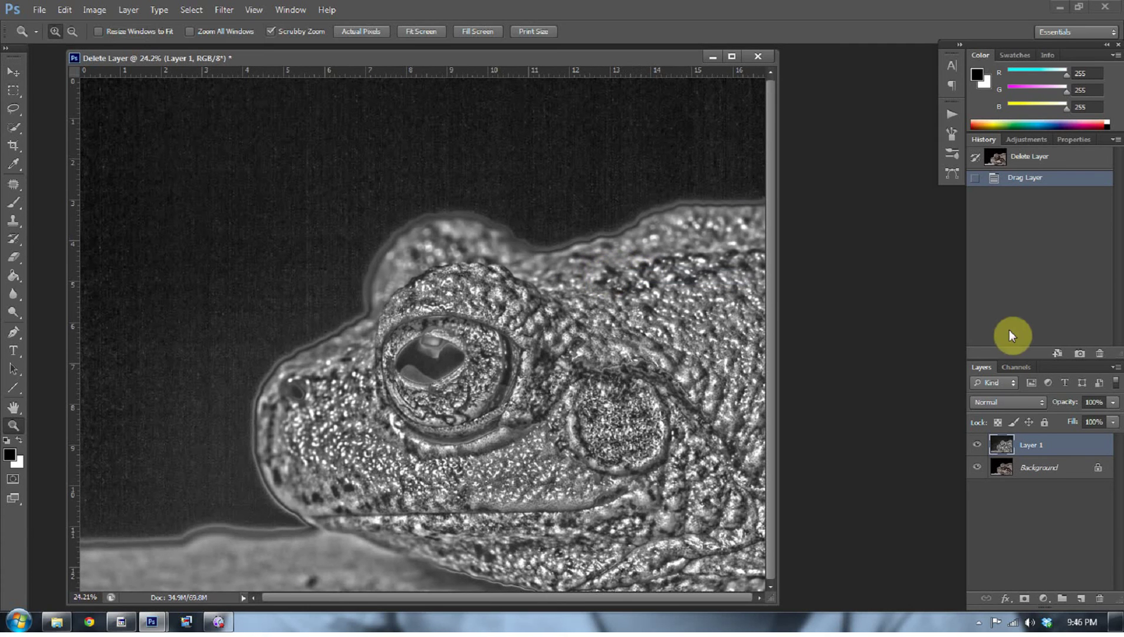
Compare Layer 1 against the original and set its blend mode to Soft Light
{"action": "left_click", "coordinate": [976, 446]}
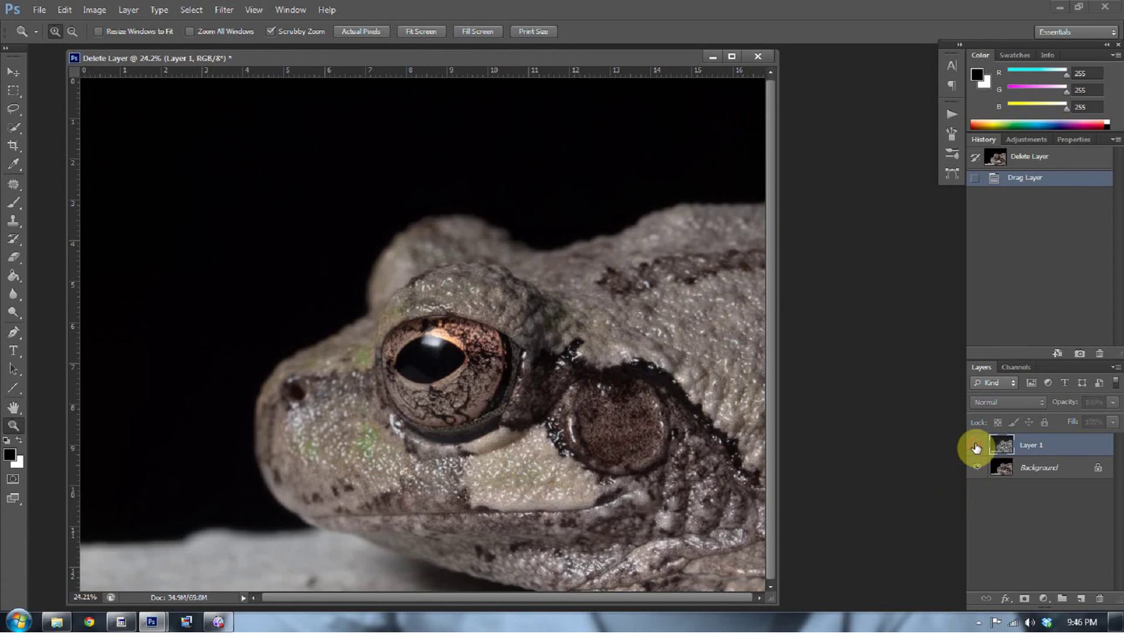
{"action": "left_click", "coordinate": [976, 447]}
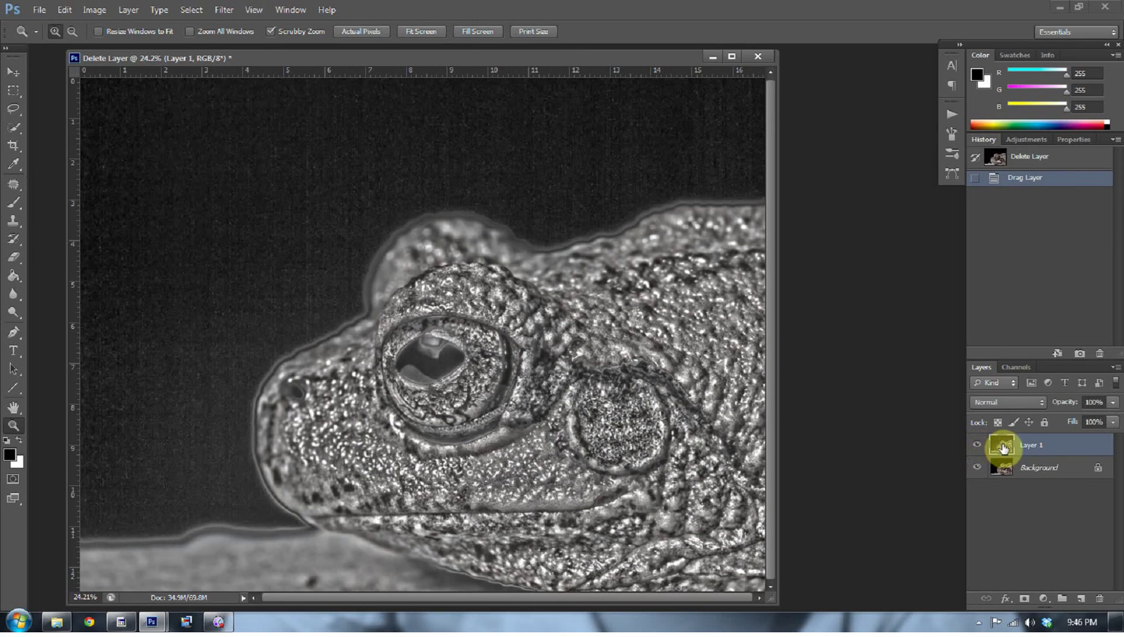
{"action": "left_click", "coordinate": [1010, 404]}
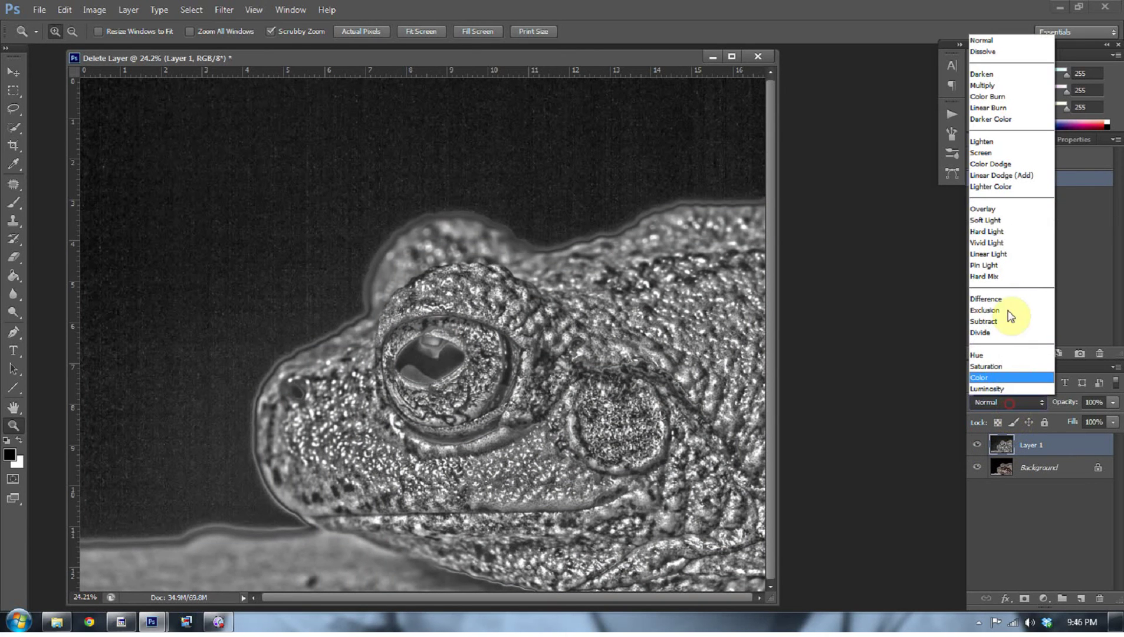
{"action": "left_click", "coordinate": [994, 223]}
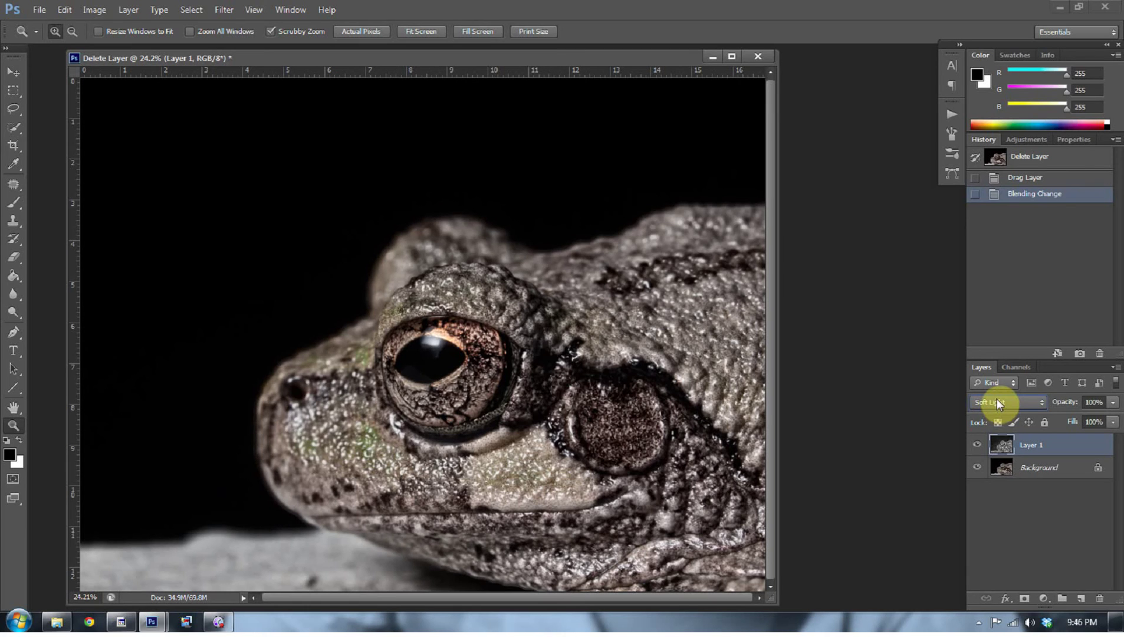
Compare Hard Light and Overlay, return to Soft Light, and toggle Layer 1 to check the effect
{"action": "scroll", "coordinate": [996, 400], "scroll_direction": "down", "scroll_amount": 1}
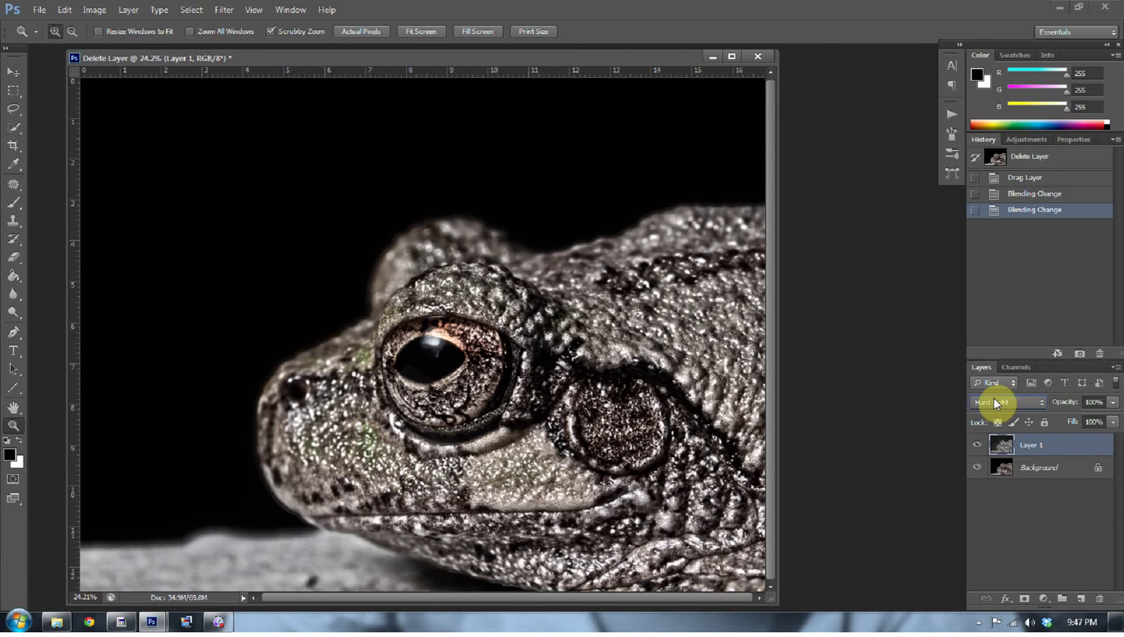
{"action": "scroll", "coordinate": [993, 397], "scroll_direction": "up", "scroll_amount": 1}
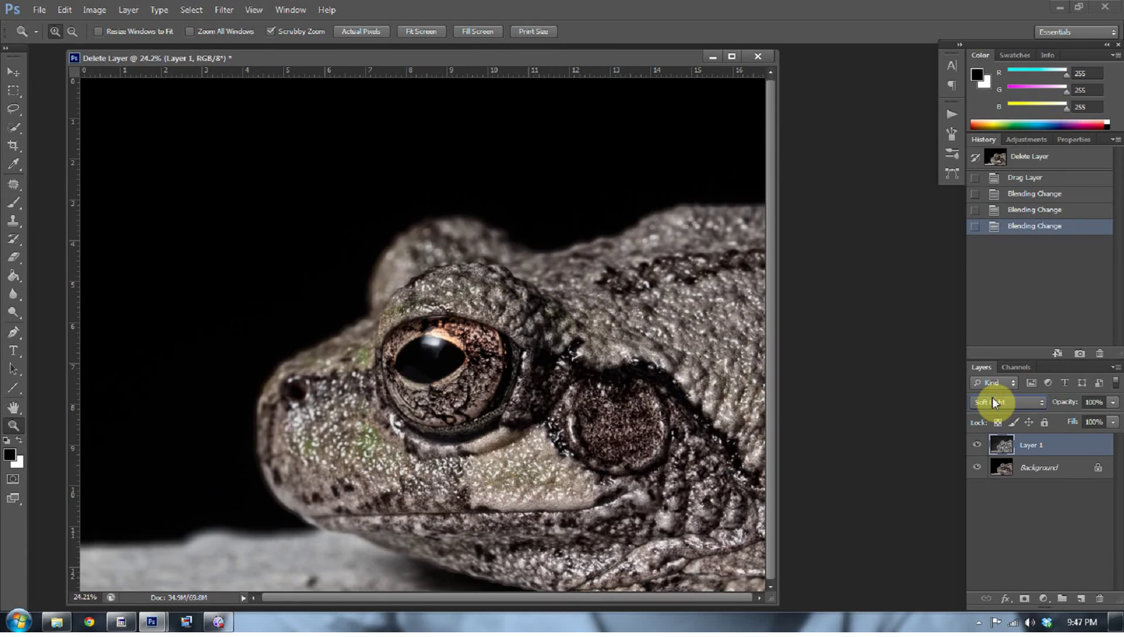
{"action": "scroll", "coordinate": [993, 397], "scroll_direction": "up", "scroll_amount": 1}
{"action": "scroll", "coordinate": [993, 397], "scroll_direction": "down", "scroll_amount": 1}
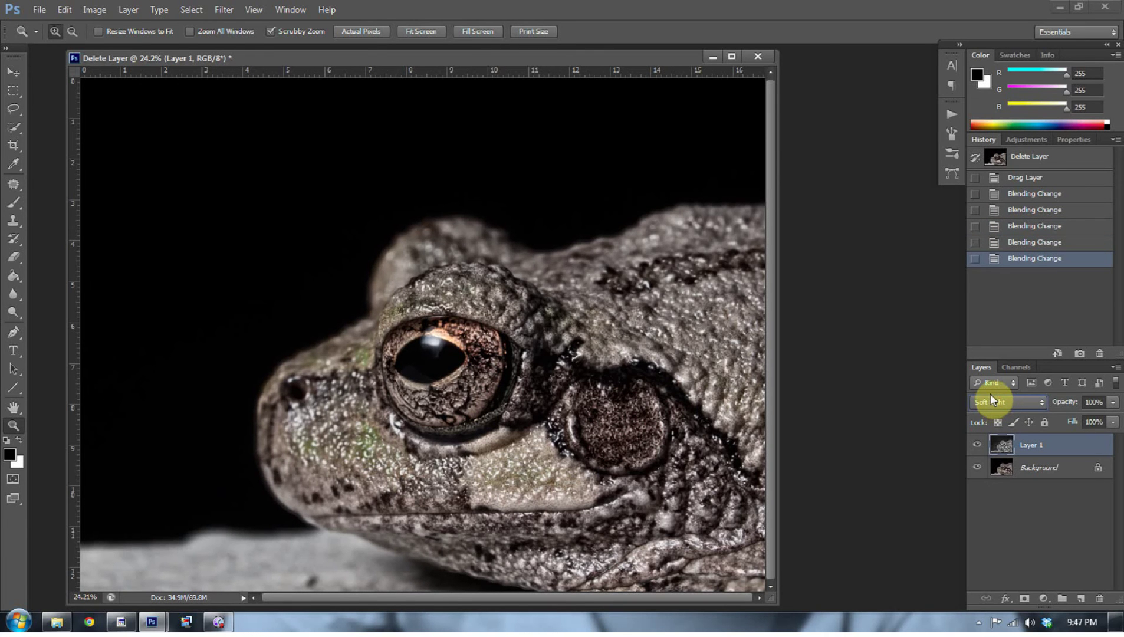
{"action": "left_click", "coordinate": [976, 445]}
{"action": "left_click", "coordinate": [976, 446]}
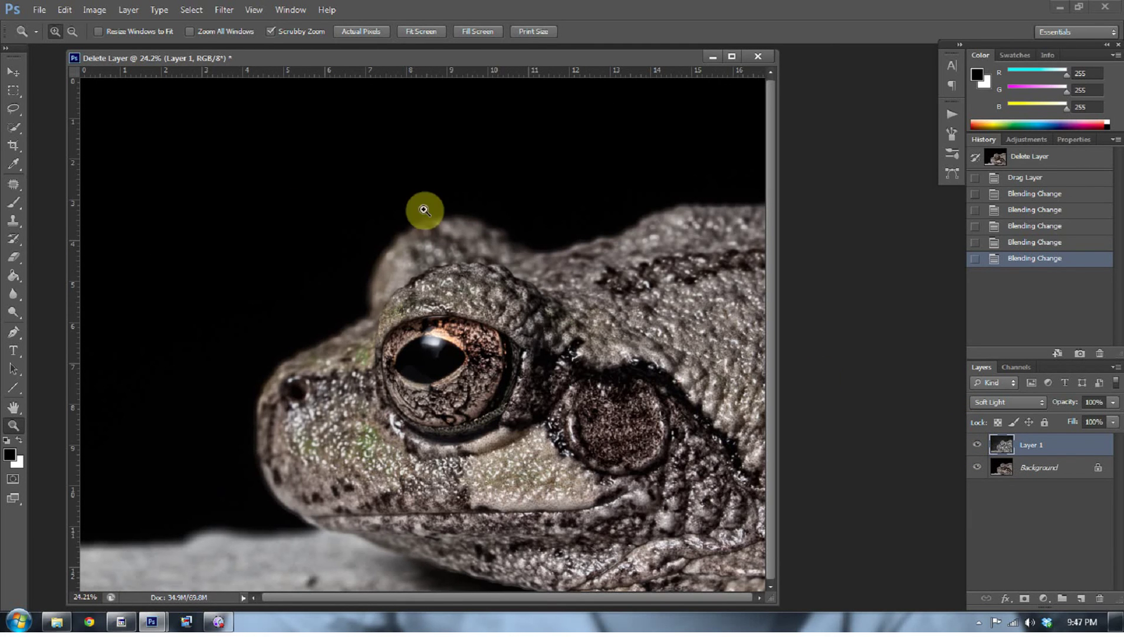
Zoom closely into the black background and toggle Layer 1 to inspect its noise
{"action": "left_click_drag", "start_coordinate": [271, 161], "coordinate": [413, 193]}
{"action": "left_click", "coordinate": [977, 445]}
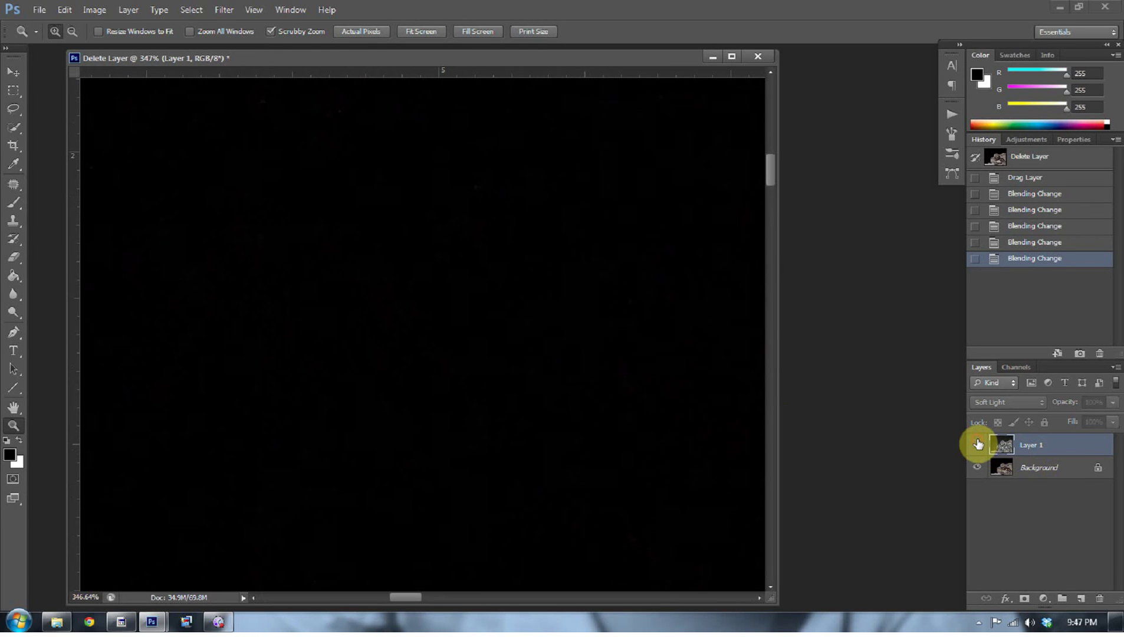
{"action": "left_click", "coordinate": [977, 444]}
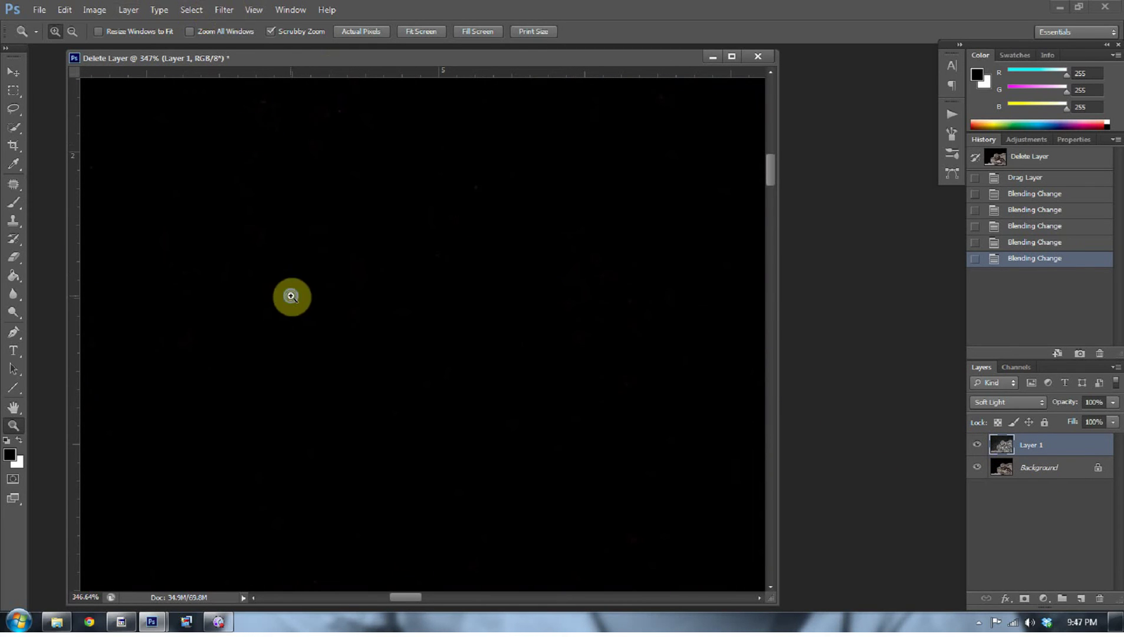
{"action": "key", "text": "ctrl+0"}
Zoom into the layer and apply Filter > Noise > Dust & Scratches to Layer 1
{"action": "left_click", "coordinate": [182, 168]}
{"action": "key", "text": "ctrl+0"}
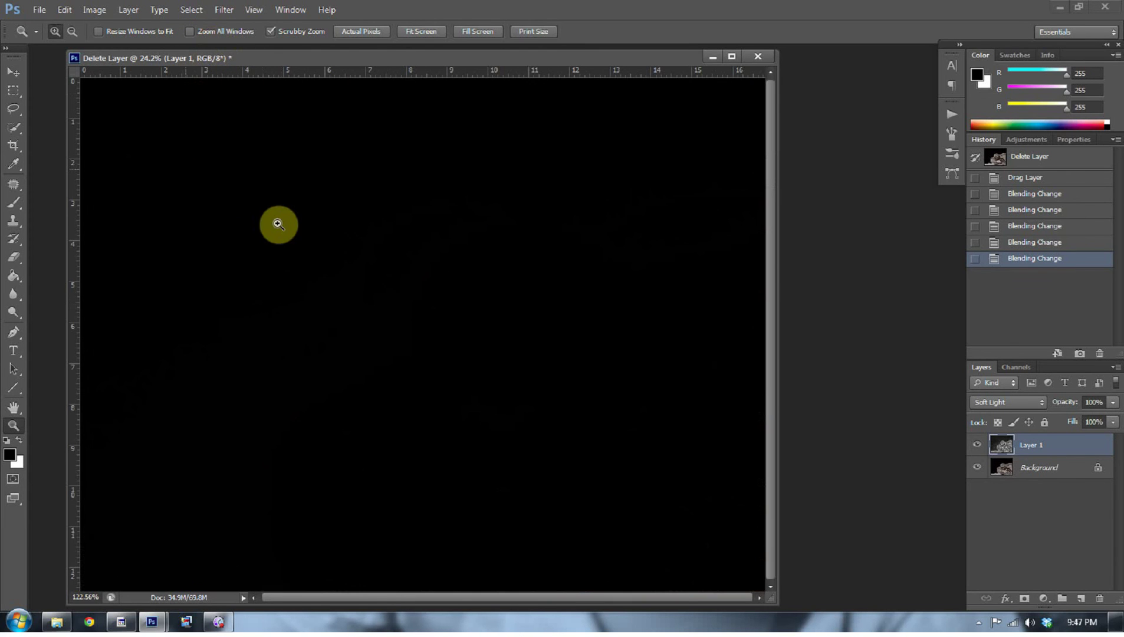
{"action": "left_click", "coordinate": [278, 224]}
{"action": "left_click", "coordinate": [224, 9]}
{"action": "mouse_move", "coordinate": [240, 183]}
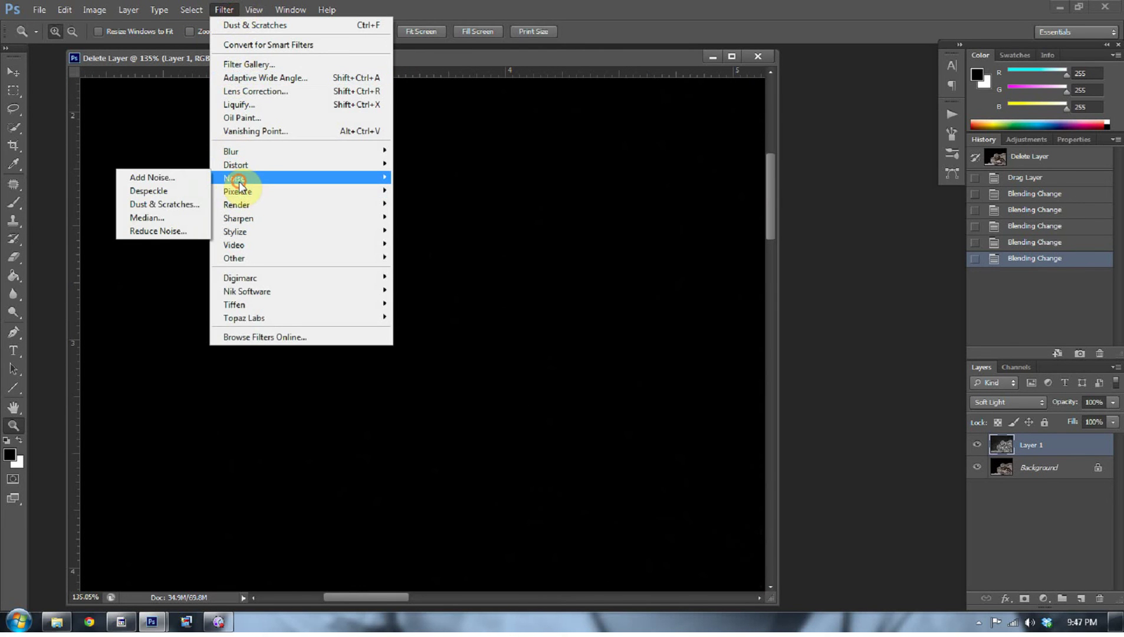
{"action": "left_click", "coordinate": [170, 204]}
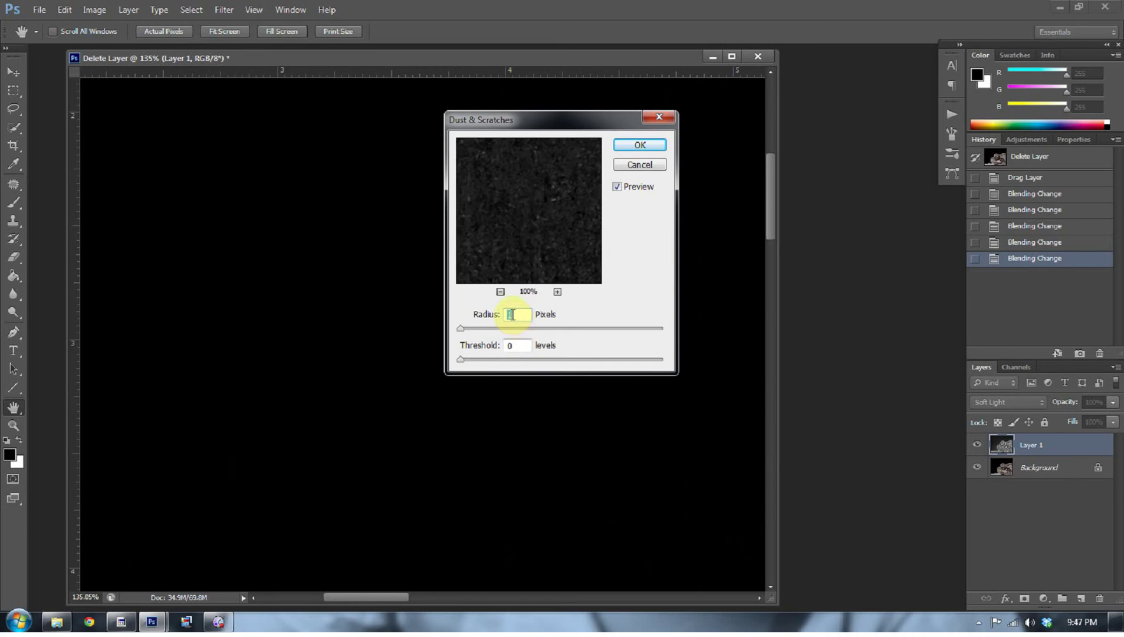
{"action": "left_click", "coordinate": [634, 147]}
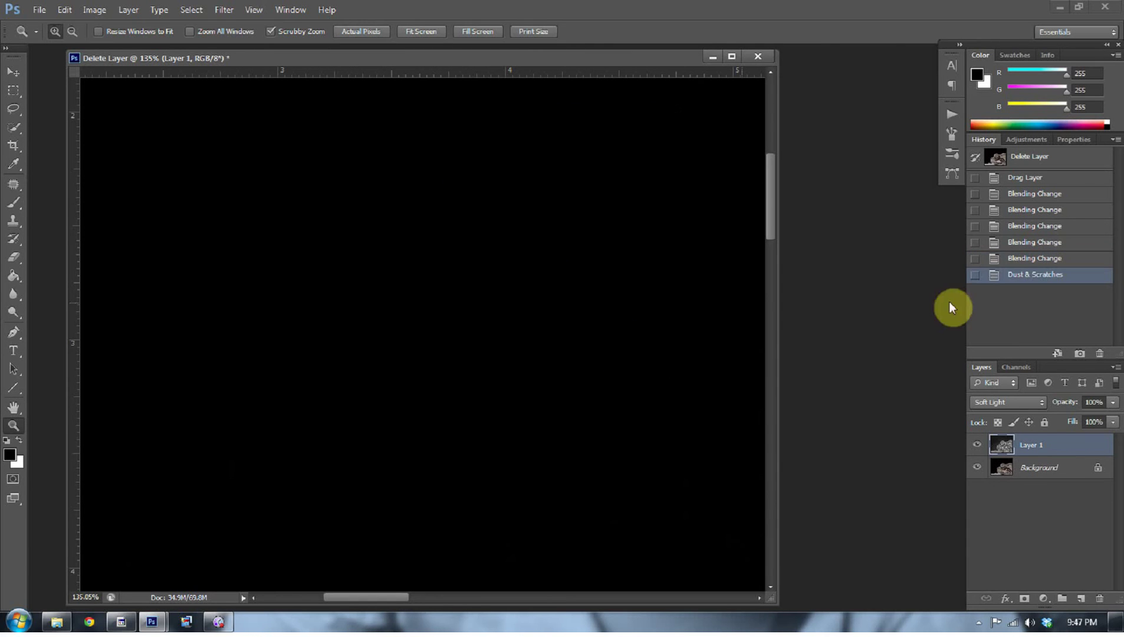
Compare the image before and after Dust & Scratches using the History panel
{"action": "left_click", "coordinate": [1026, 257]}
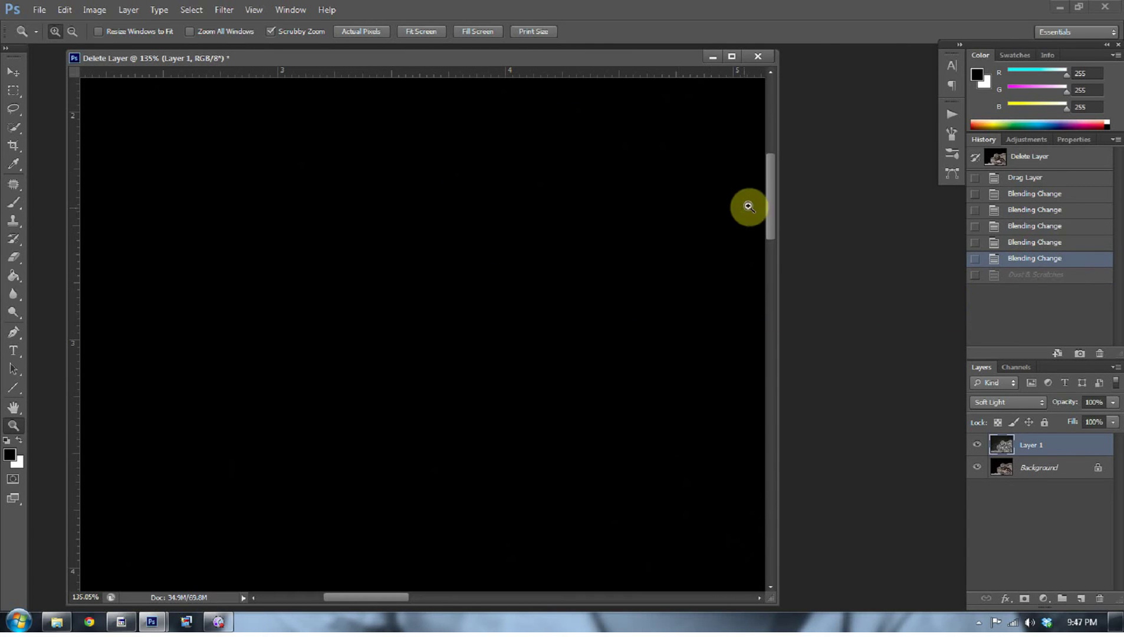
{"action": "left_click_drag", "start_coordinate": [771, 209], "coordinate": [772, 155]}
{"action": "left_click", "coordinate": [1015, 276]}
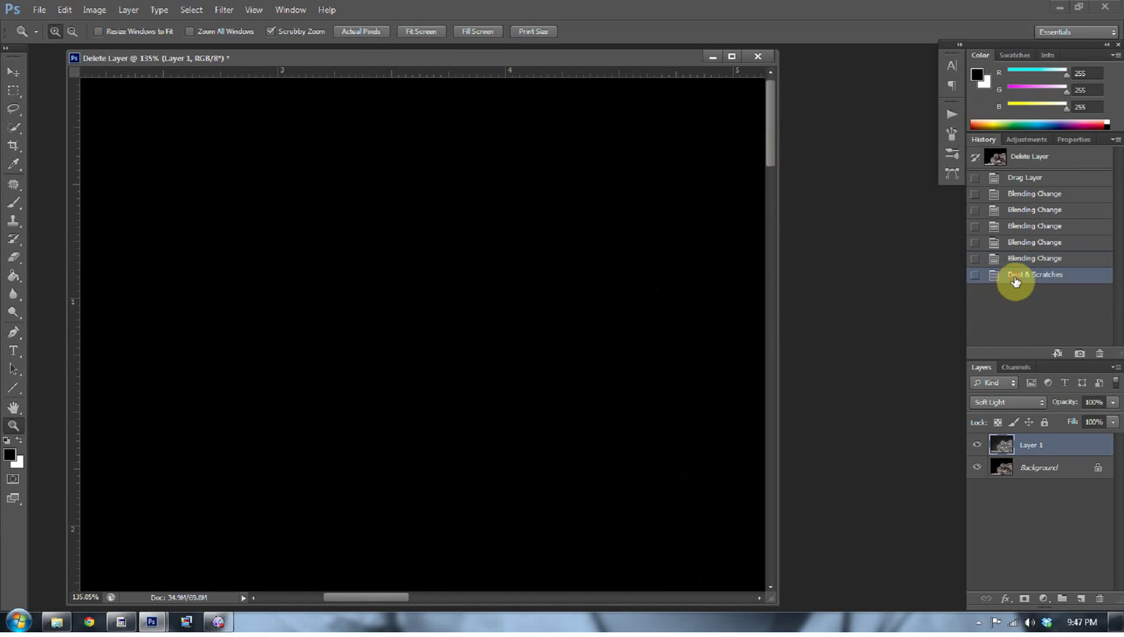
{"action": "left_click", "coordinate": [1023, 259]}
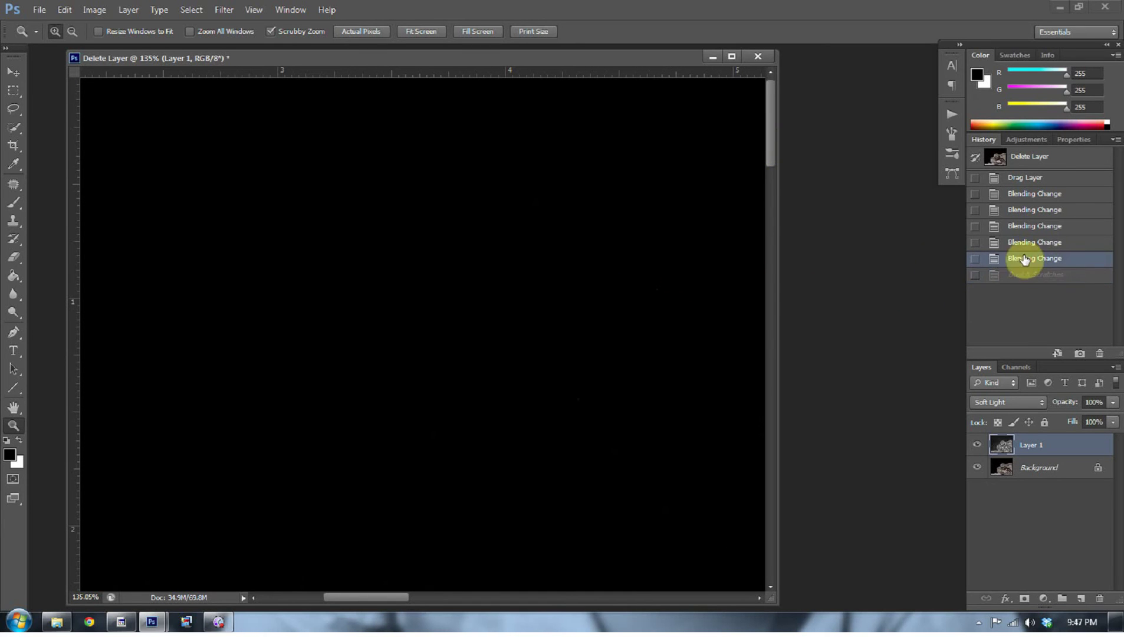
{"action": "left_click", "coordinate": [1048, 275]}
{"action": "right_click", "coordinate": [539, 272]}
Fit the image on screen and add a Hue/Saturation layer raising Reds saturation to +47
{"action": "left_click", "coordinate": [554, 284]}
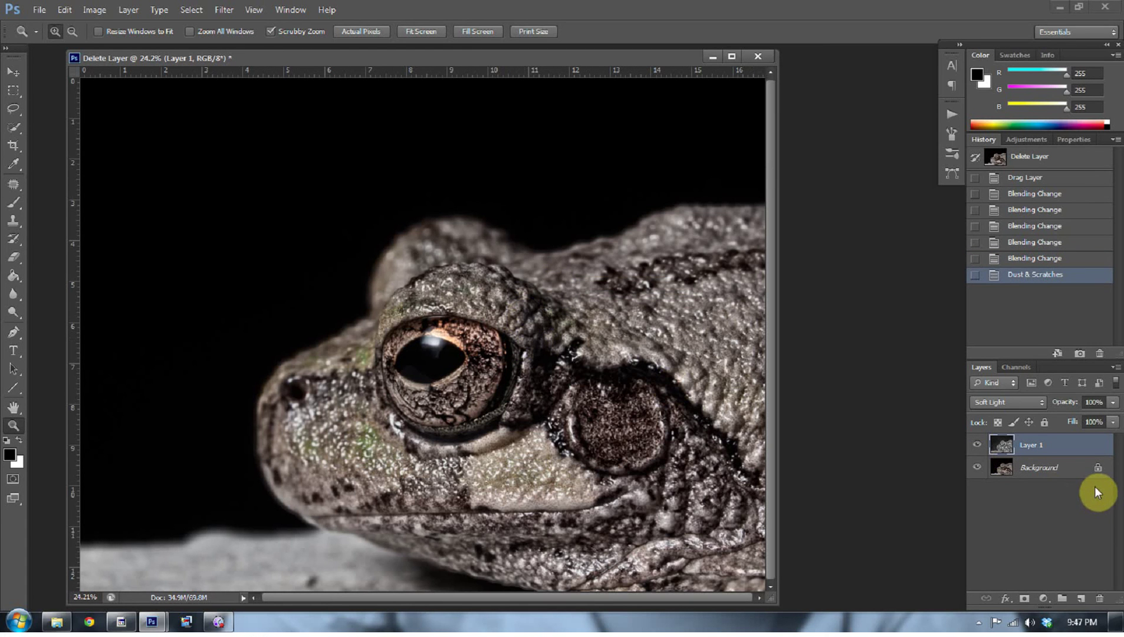
{"action": "left_click", "coordinate": [1042, 599]}
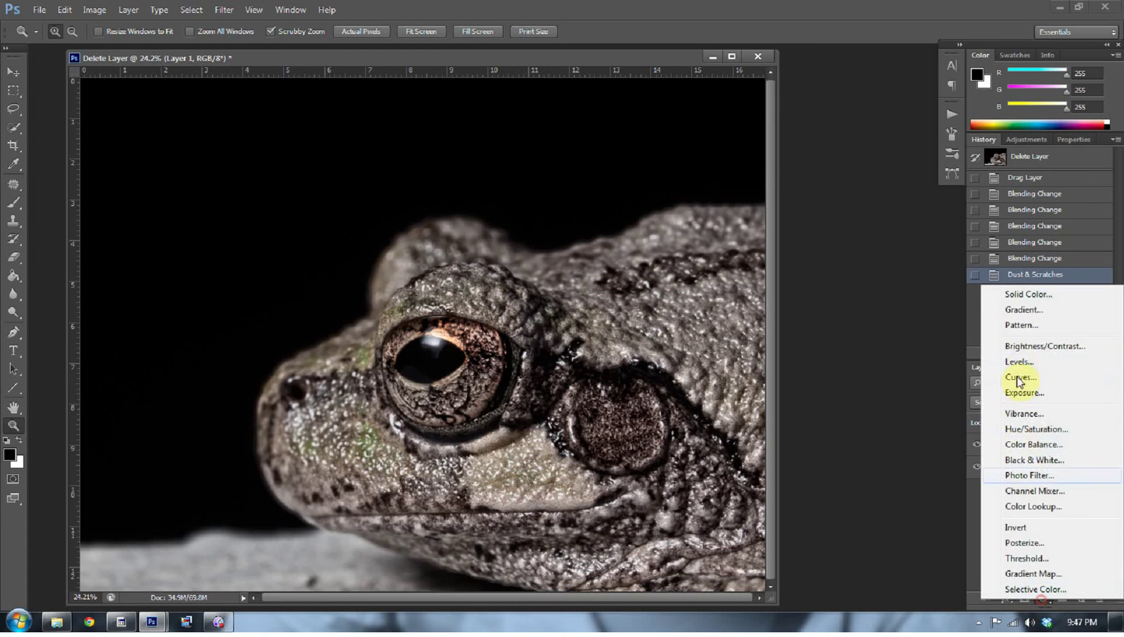
{"action": "left_click", "coordinate": [1038, 431]}
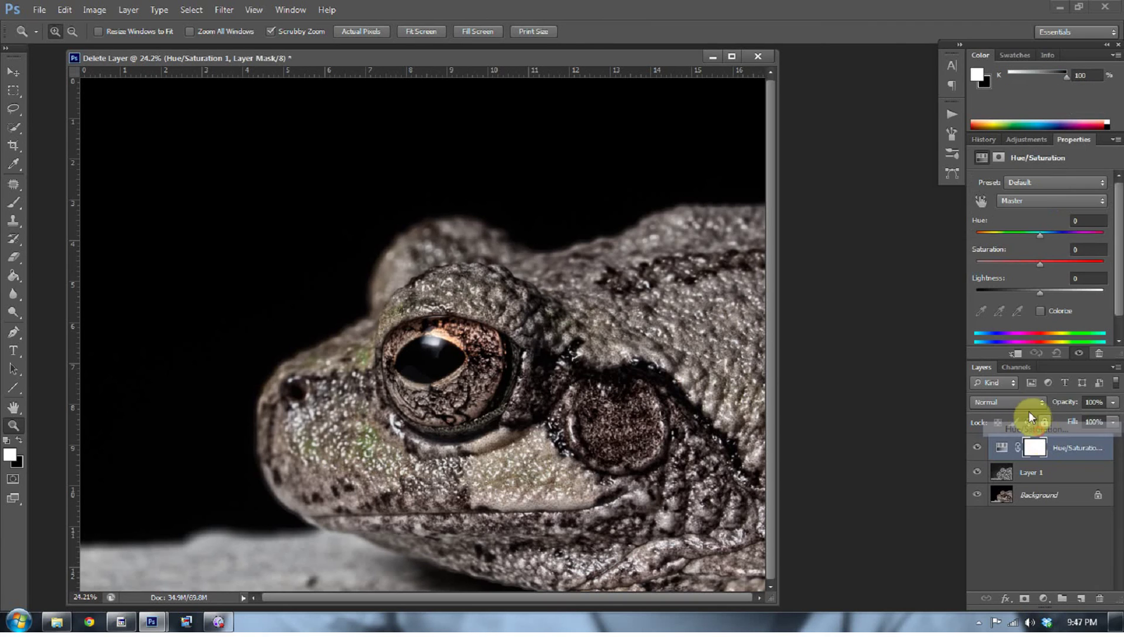
{"action": "left_click", "coordinate": [1023, 204]}
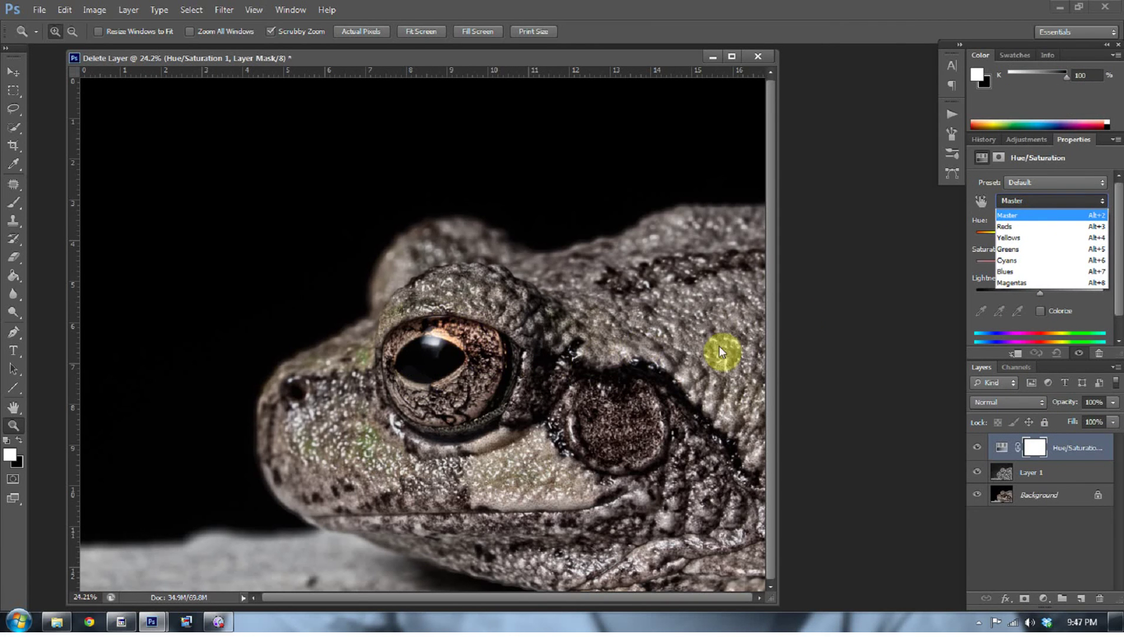
{"action": "left_click", "coordinate": [1012, 228]}
{"action": "left_click_drag", "start_coordinate": [1039, 265], "coordinate": [1051, 267]}
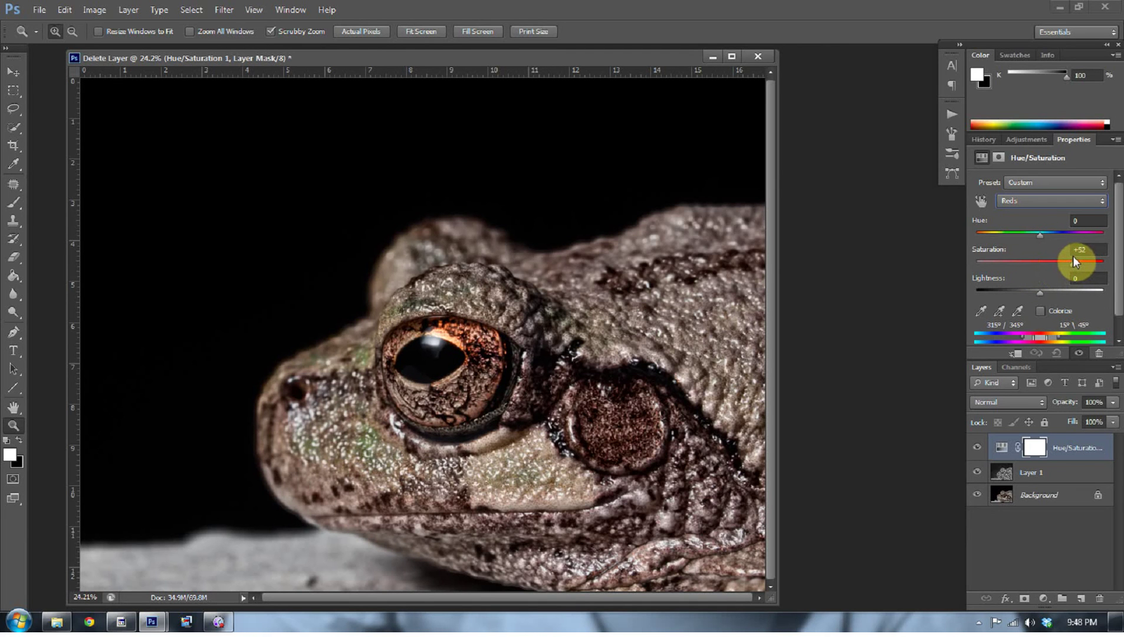
{"action": "left_click_drag", "start_coordinate": [1071, 261], "coordinate": [1070, 261]}
Raise the Yellows saturation to +29 in the same Hue/Saturation layer
{"action": "left_click", "coordinate": [1073, 201]}
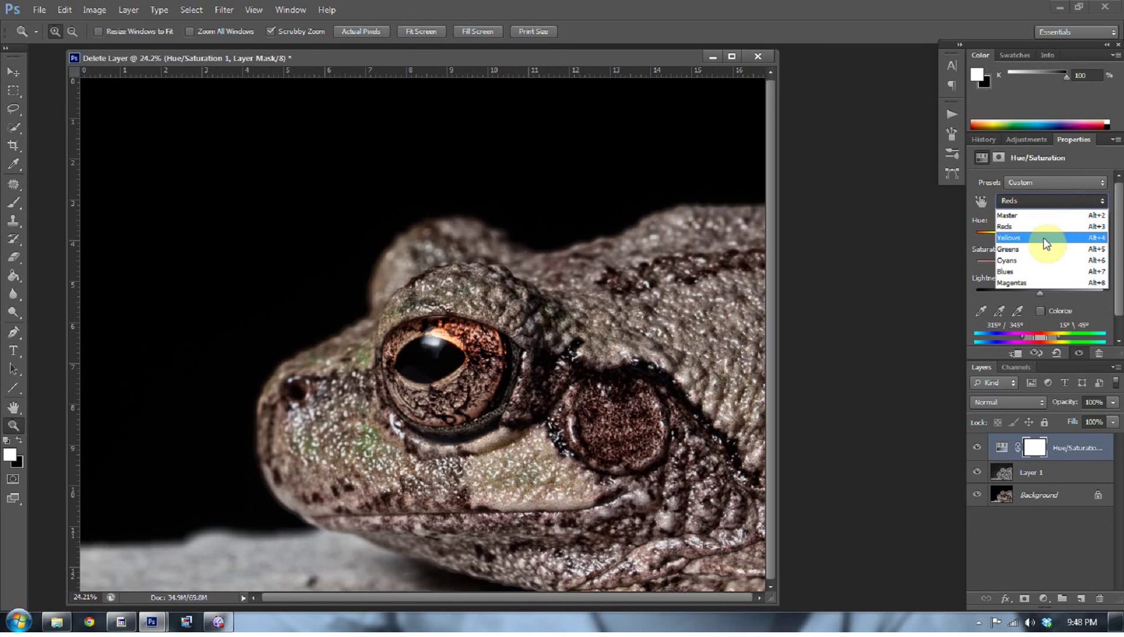
{"action": "left_click", "coordinate": [1043, 240]}
{"action": "left_click_drag", "start_coordinate": [1041, 265], "coordinate": [1058, 266]}
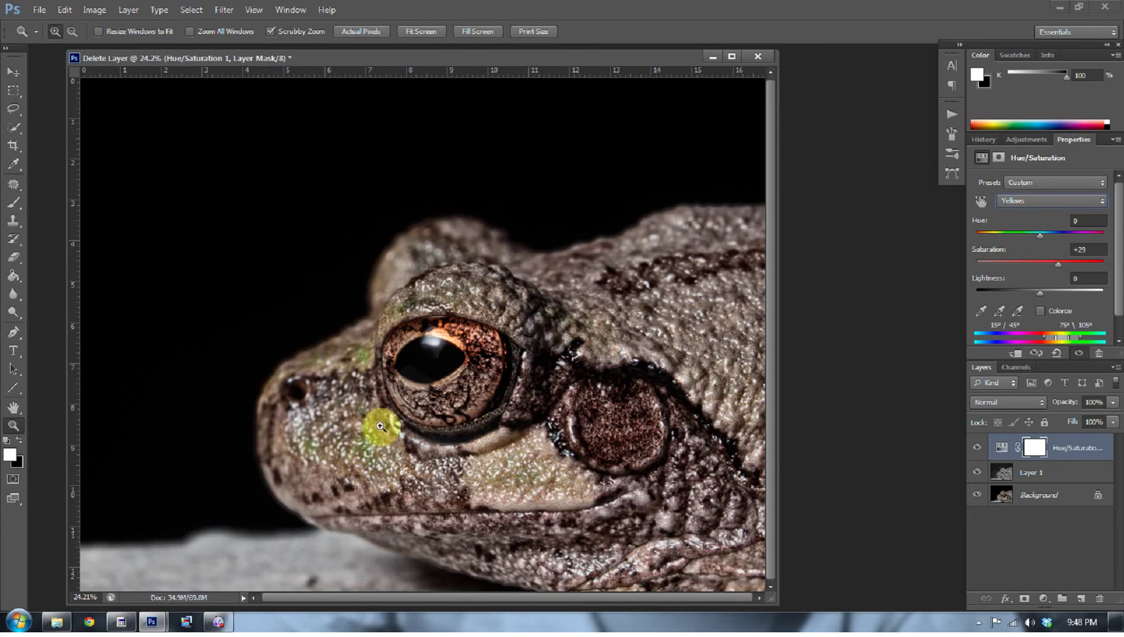
Invert the Hue/Saturation mask to black and paint white over the frog's eye with a smaller brush
{"action": "left_click", "coordinate": [1033, 450]}
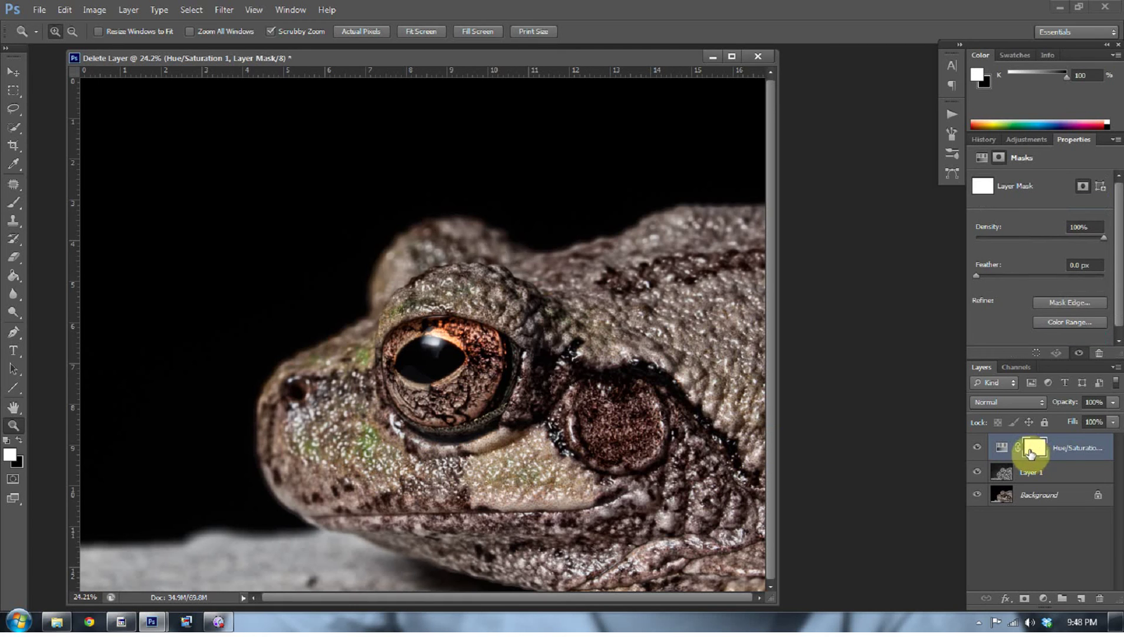
{"action": "key", "text": "ctrl+i"}
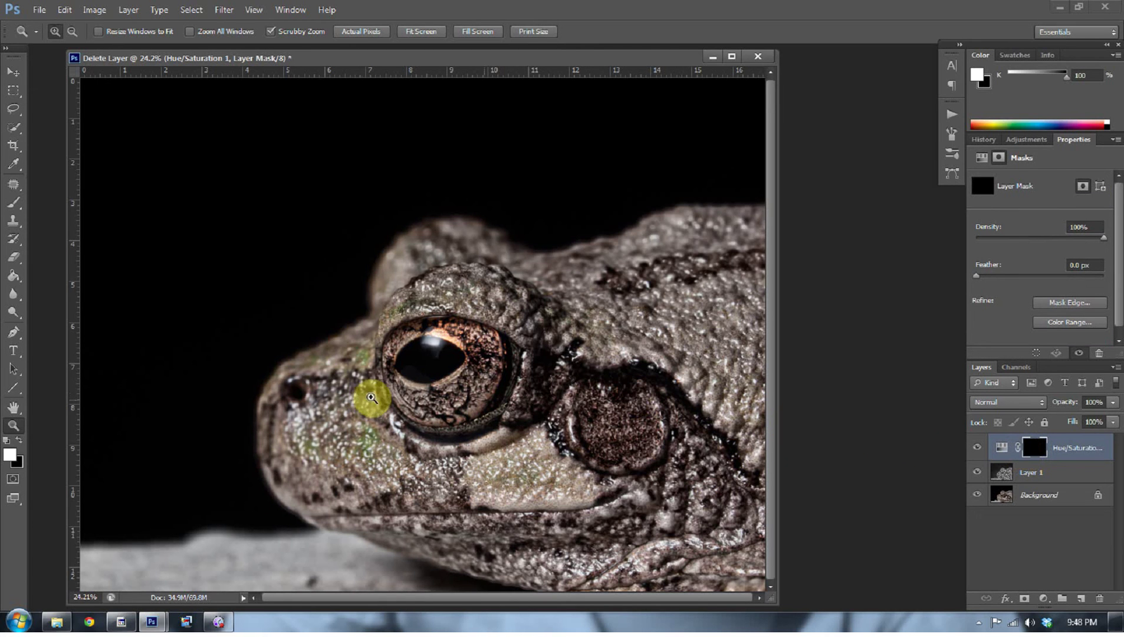
{"action": "key", "text": "b"}
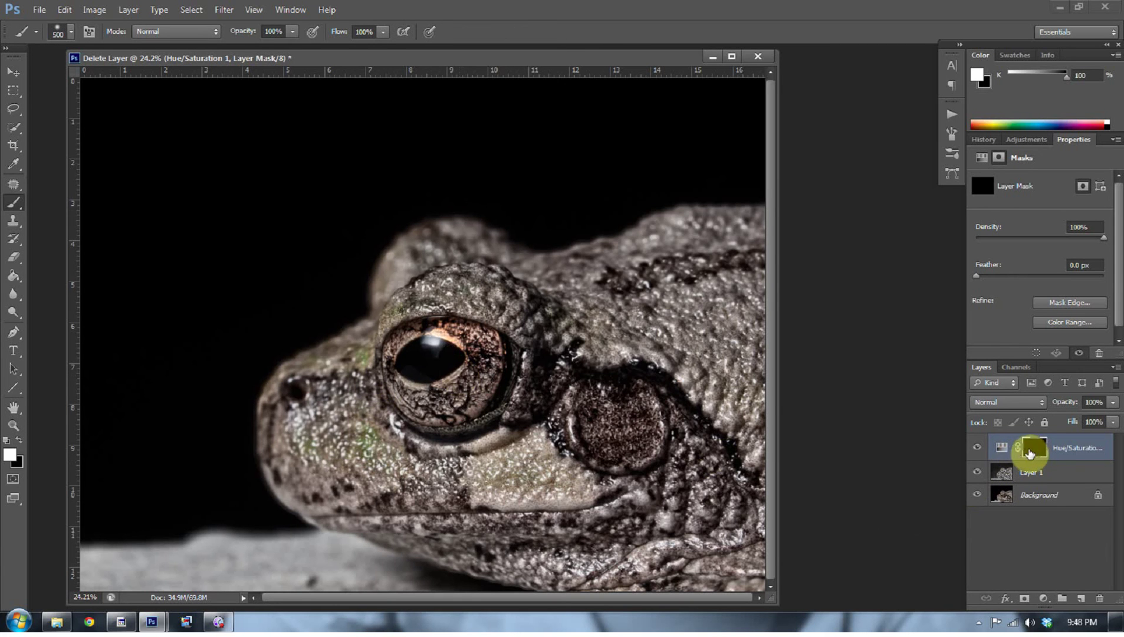
{"action": "key", "text": "bracketleft"}
{"action": "key", "text": "bracketleft"}
{"action": "key", "text": "bracketleft"}
{"action": "mouse_move", "coordinate": [392, 389]}
{"action": "left_mouse_down"}
{"action": "mouse_move", "coordinate": [424, 379]}
{"action": "mouse_move", "coordinate": [454, 389]}
{"action": "mouse_move", "coordinate": [491, 350]}
{"action": "mouse_move", "coordinate": [472, 407]}
{"action": "mouse_move", "coordinate": [427, 409]}
{"action": "mouse_move", "coordinate": [404, 393]}
{"action": "mouse_move", "coordinate": [395, 356]}
{"action": "mouse_move", "coordinate": [406, 346]}
{"action": "mouse_move", "coordinate": [456, 334]}
{"action": "mouse_move", "coordinate": [482, 343]}
{"action": "mouse_move", "coordinate": [491, 366]}
{"action": "mouse_move", "coordinate": [470, 386]}
{"action": "mouse_move", "coordinate": [435, 378]}
{"action": "left_mouse_up"}
Add a second Hue/Saturation layer with Master saturation raised to +25, then select the first one
{"action": "left_click", "coordinate": [1046, 596]}
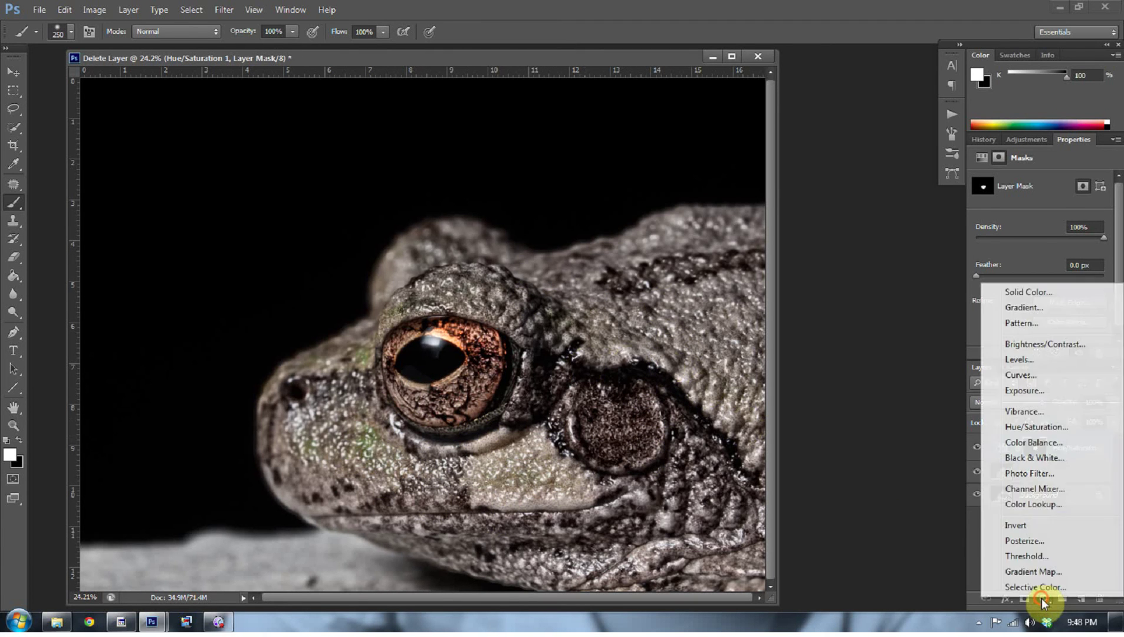
{"action": "left_click", "coordinate": [1032, 427]}
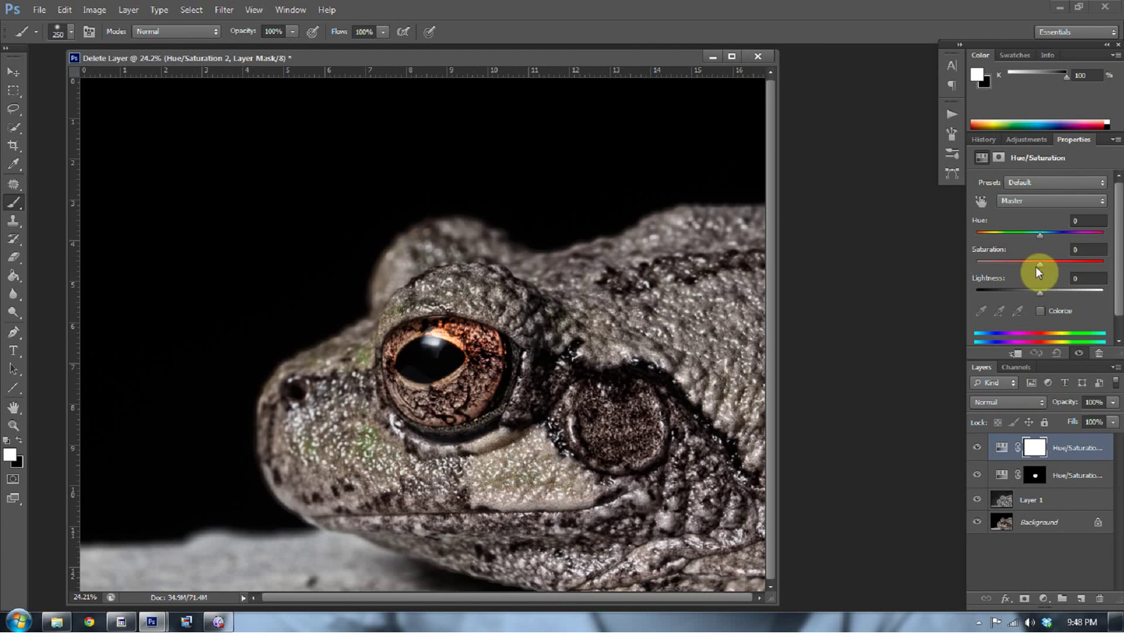
{"action": "left_click_drag", "start_coordinate": [1040, 263], "coordinate": [1044, 262]}
{"action": "left_click", "coordinate": [1055, 263]}
{"action": "left_click", "coordinate": [1002, 475]}
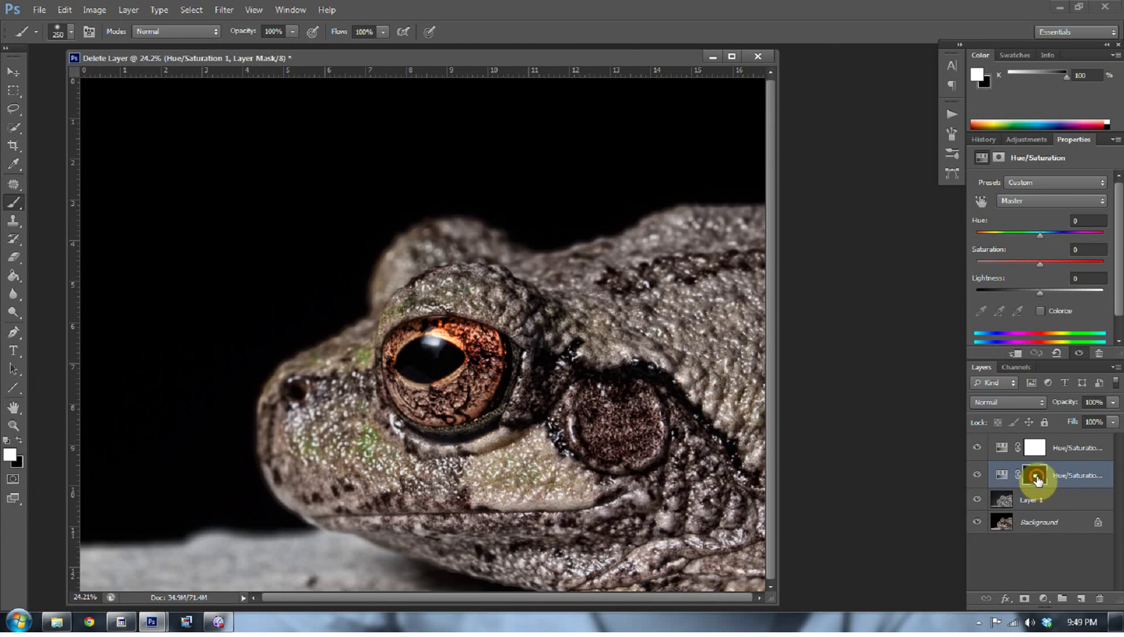
Copy the eye mask onto the second Hue/Saturation layer, replacing its mask, and invert it
{"action": "left_click_drag", "start_coordinate": [1037, 480], "coordinate": [1032, 448]}
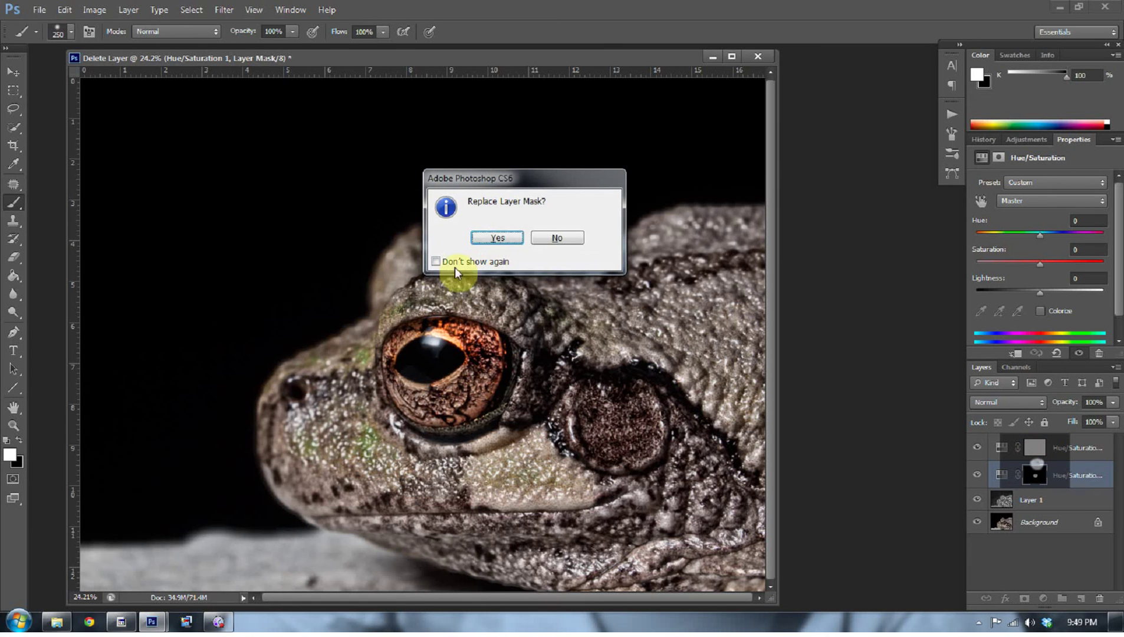
{"action": "left_click", "coordinate": [498, 237]}
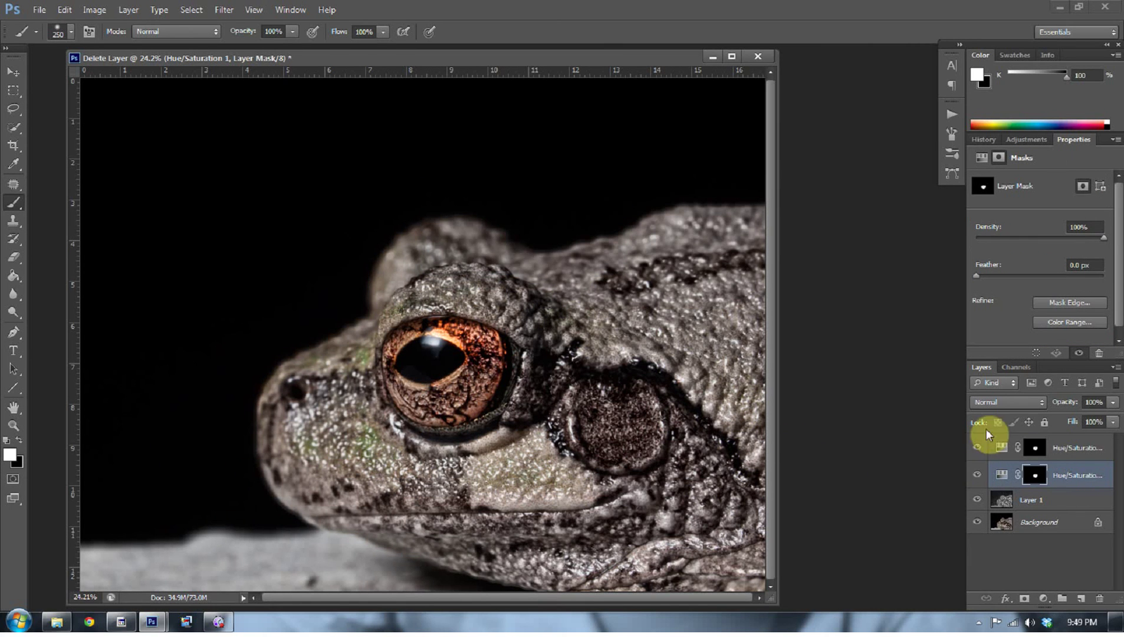
{"action": "left_click", "coordinate": [1033, 448]}
{"action": "key", "text": "ctrl+i"}
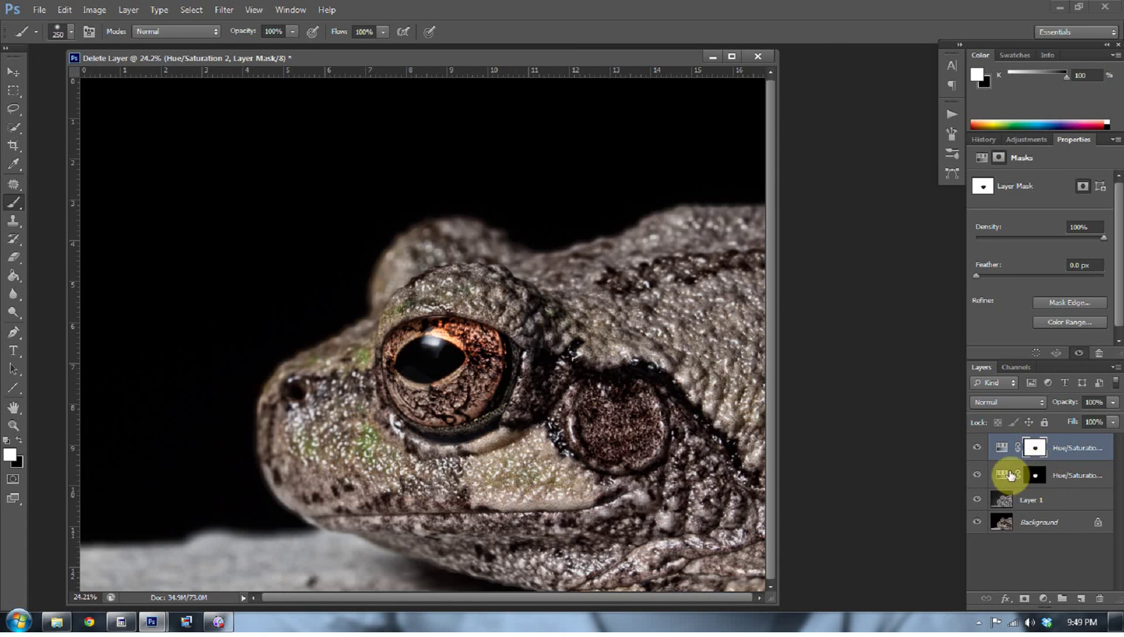
Add a Curves layer with lowered shadows and a 186→194 highlight point, toggling it to compare
{"action": "left_click", "coordinate": [1043, 599]}
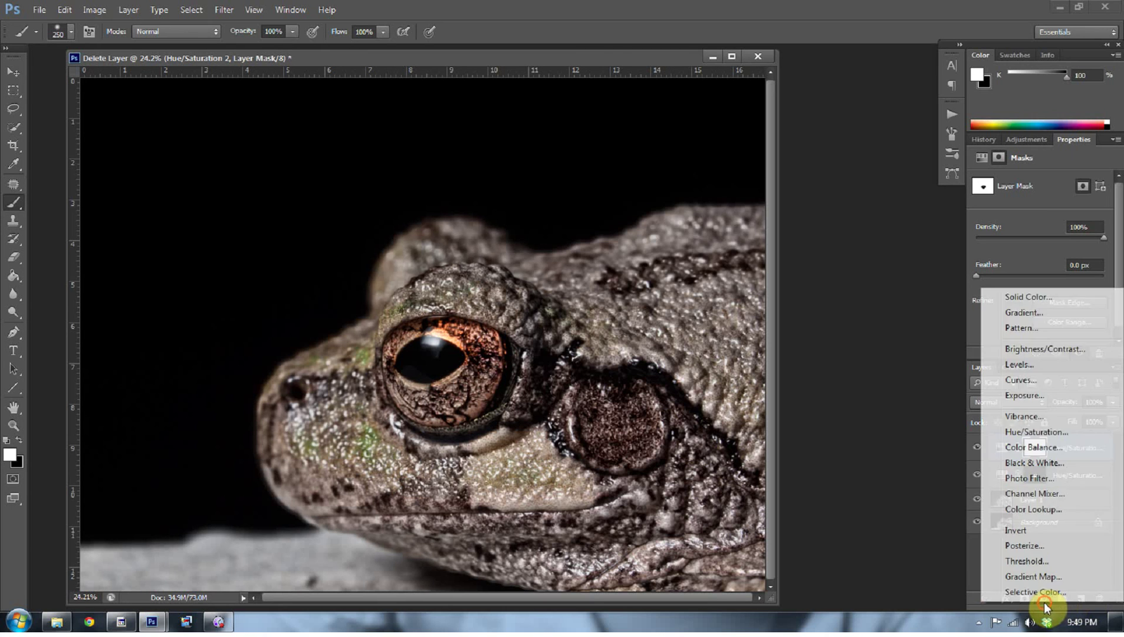
{"action": "left_click", "coordinate": [1019, 379]}
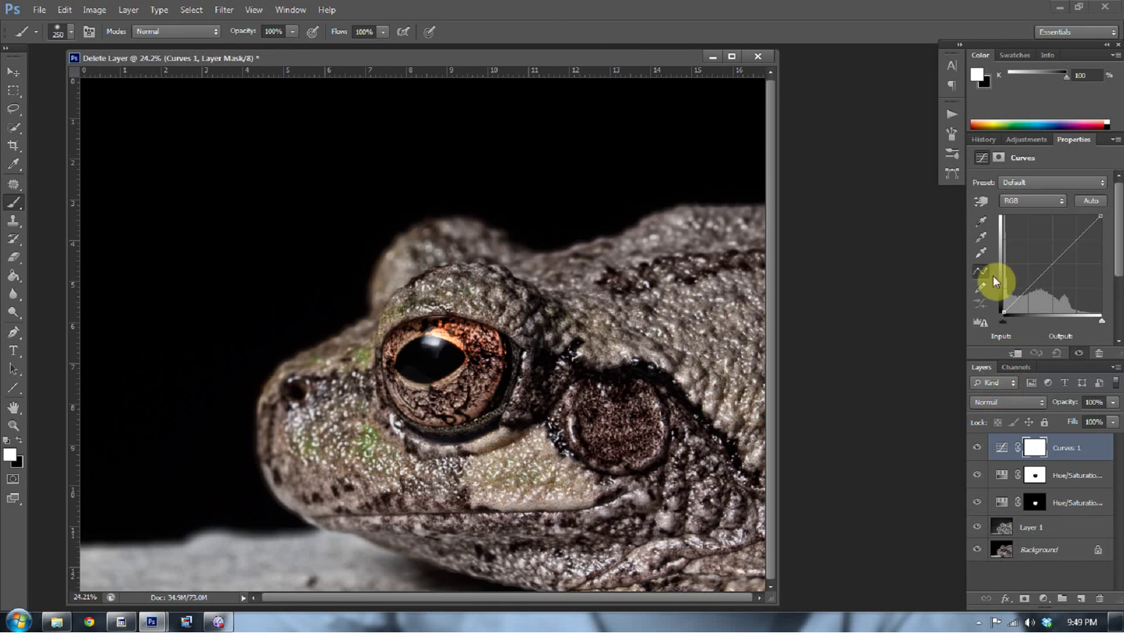
{"action": "left_click_drag", "start_coordinate": [1036, 286], "coordinate": [1028, 289]}
{"action": "left_click_drag", "start_coordinate": [1075, 242], "coordinate": [1075, 239]}
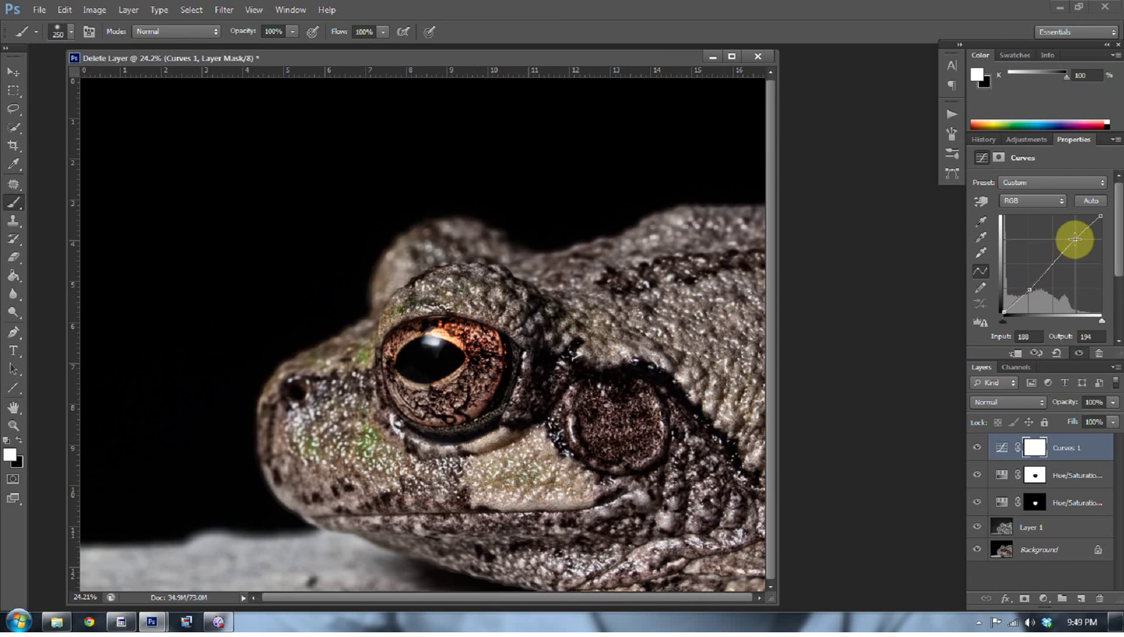
{"action": "left_click", "coordinate": [977, 447]}
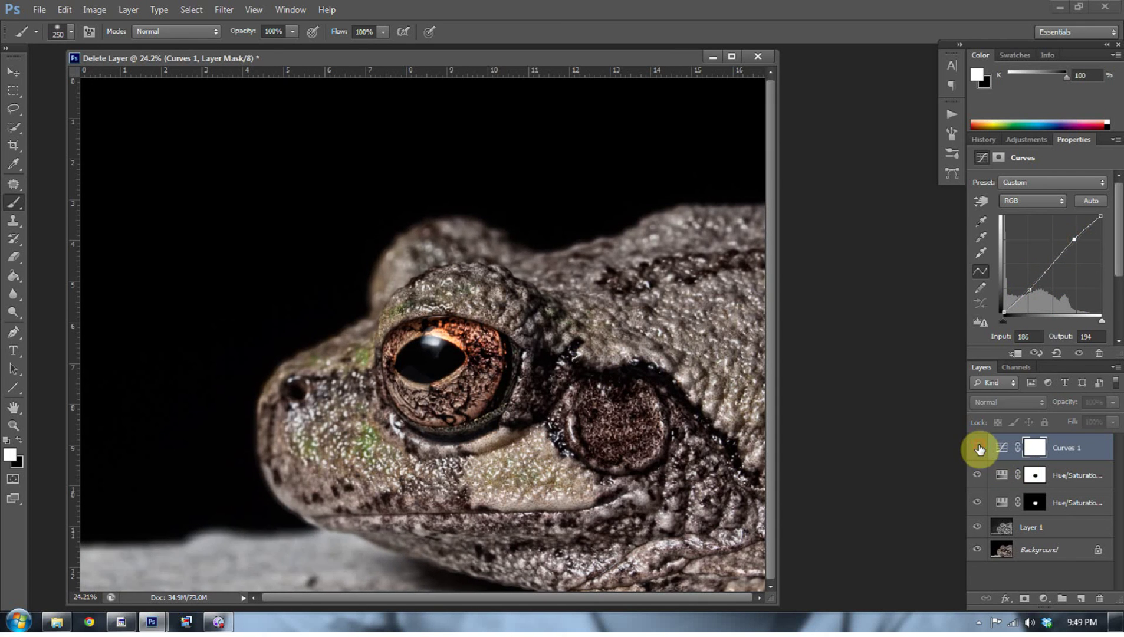
{"action": "left_click", "coordinate": [977, 448]}
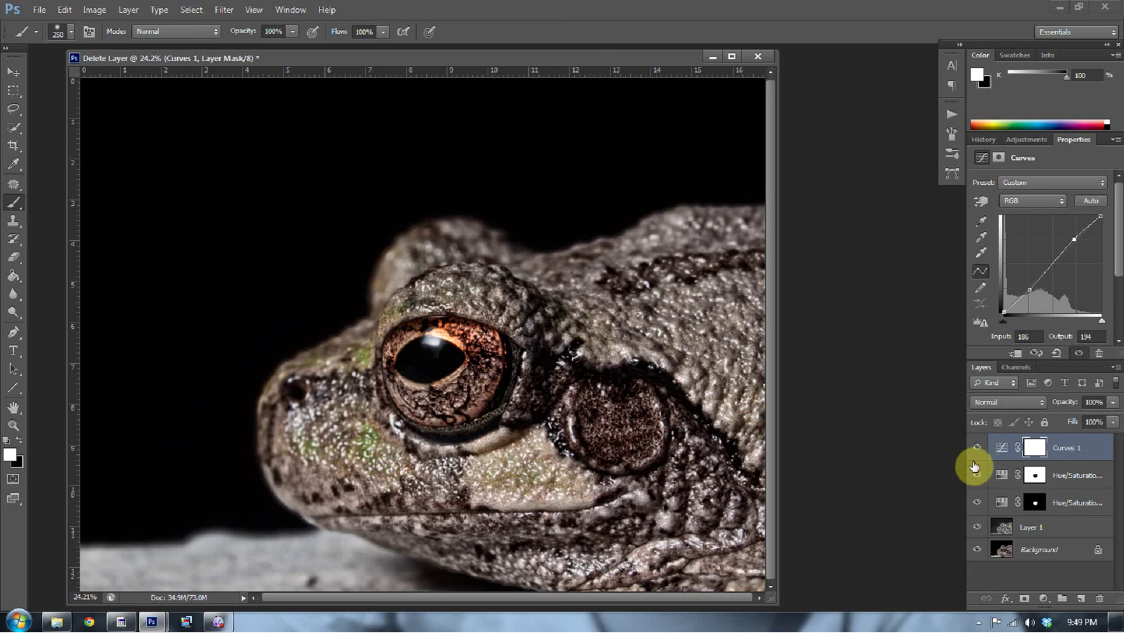
Drop Layer 1 to 80% opacity and hide Curves, both Hue/Saturation layers and Layer 1
{"action": "left_click", "coordinate": [1005, 525]}
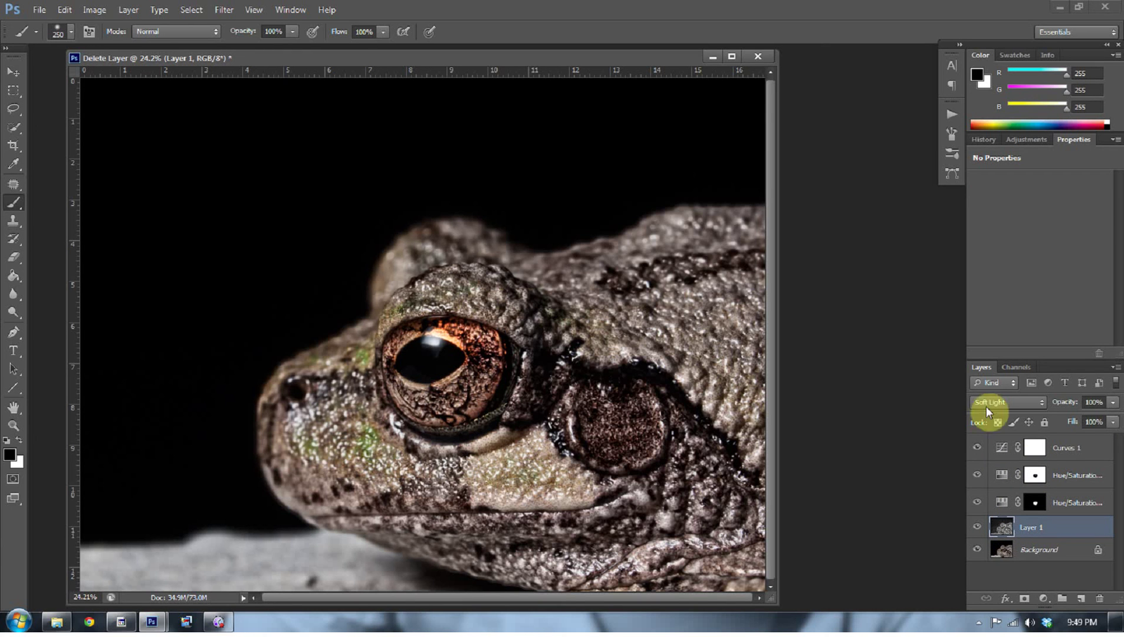
{"action": "left_click", "coordinate": [1115, 404]}
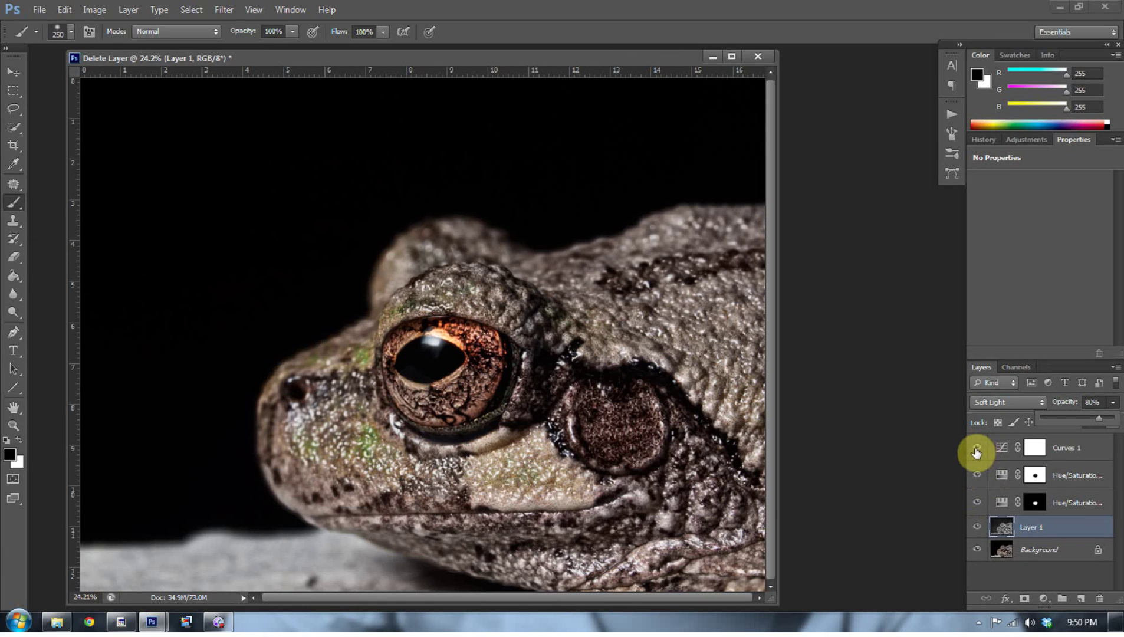
{"action": "left_click_drag", "start_coordinate": [981, 449], "coordinate": [970, 517]}
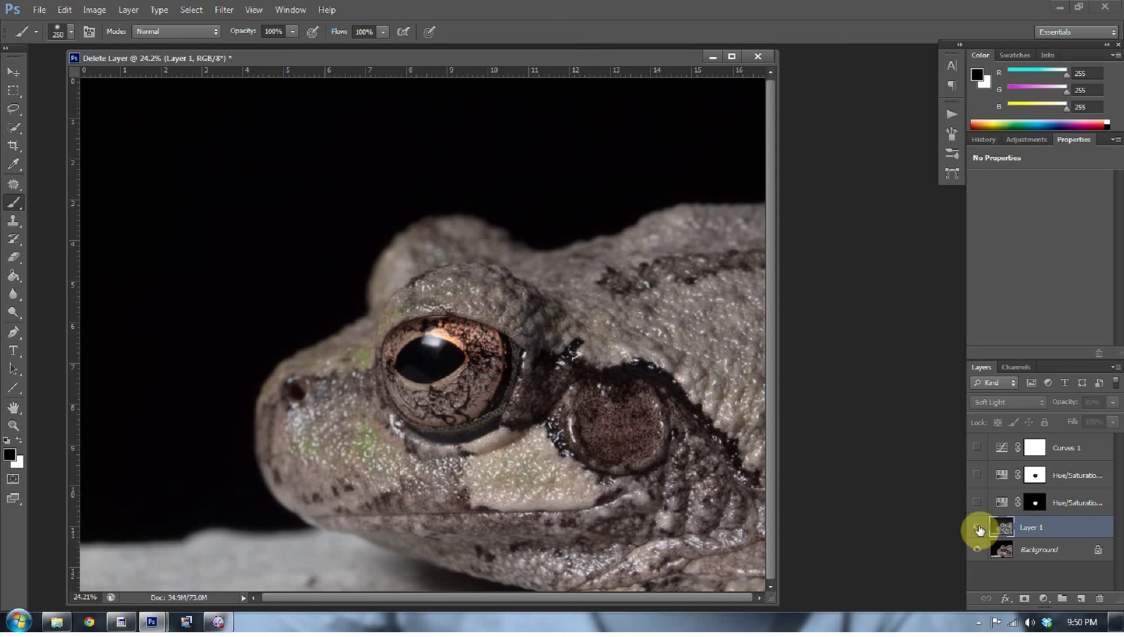
Show Layer 1, both Hue/Saturation layers and Curves 1 again to display the edited frog
{"action": "left_click_drag", "start_coordinate": [976, 527], "coordinate": [969, 453]}
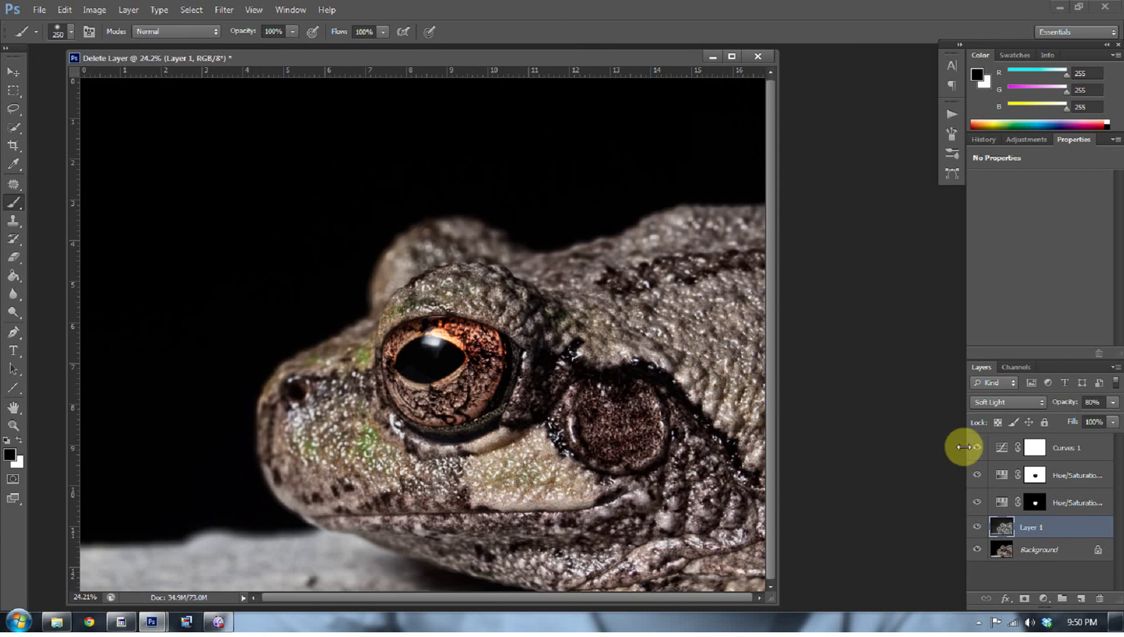